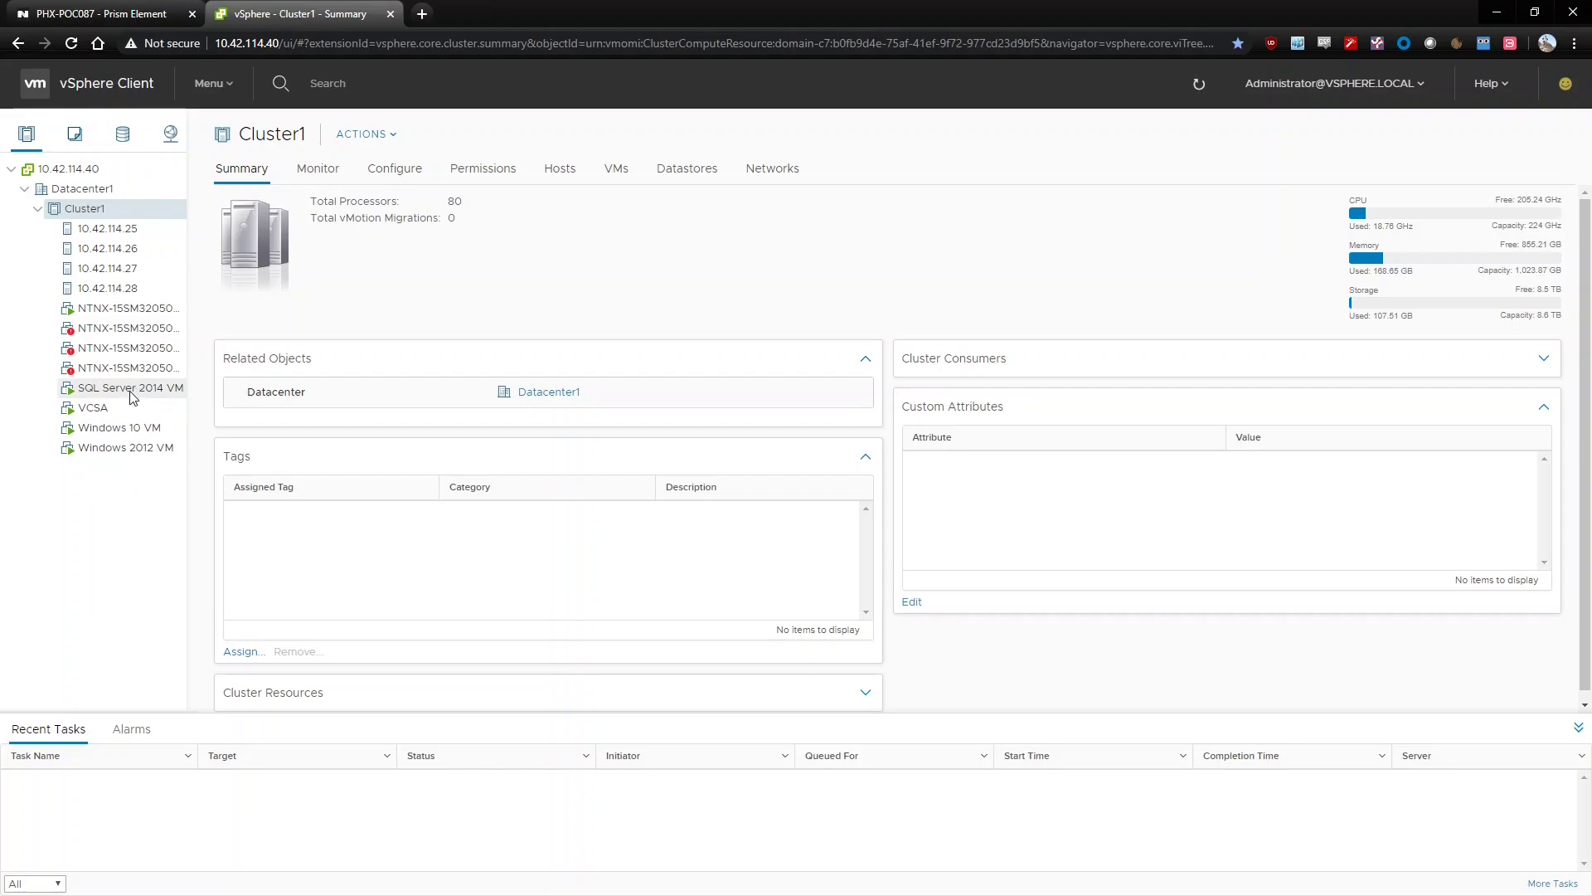
Review the SQL Server 2014 VM's Summary in vSphere, then close the vSphere Client tab
click(124, 390)
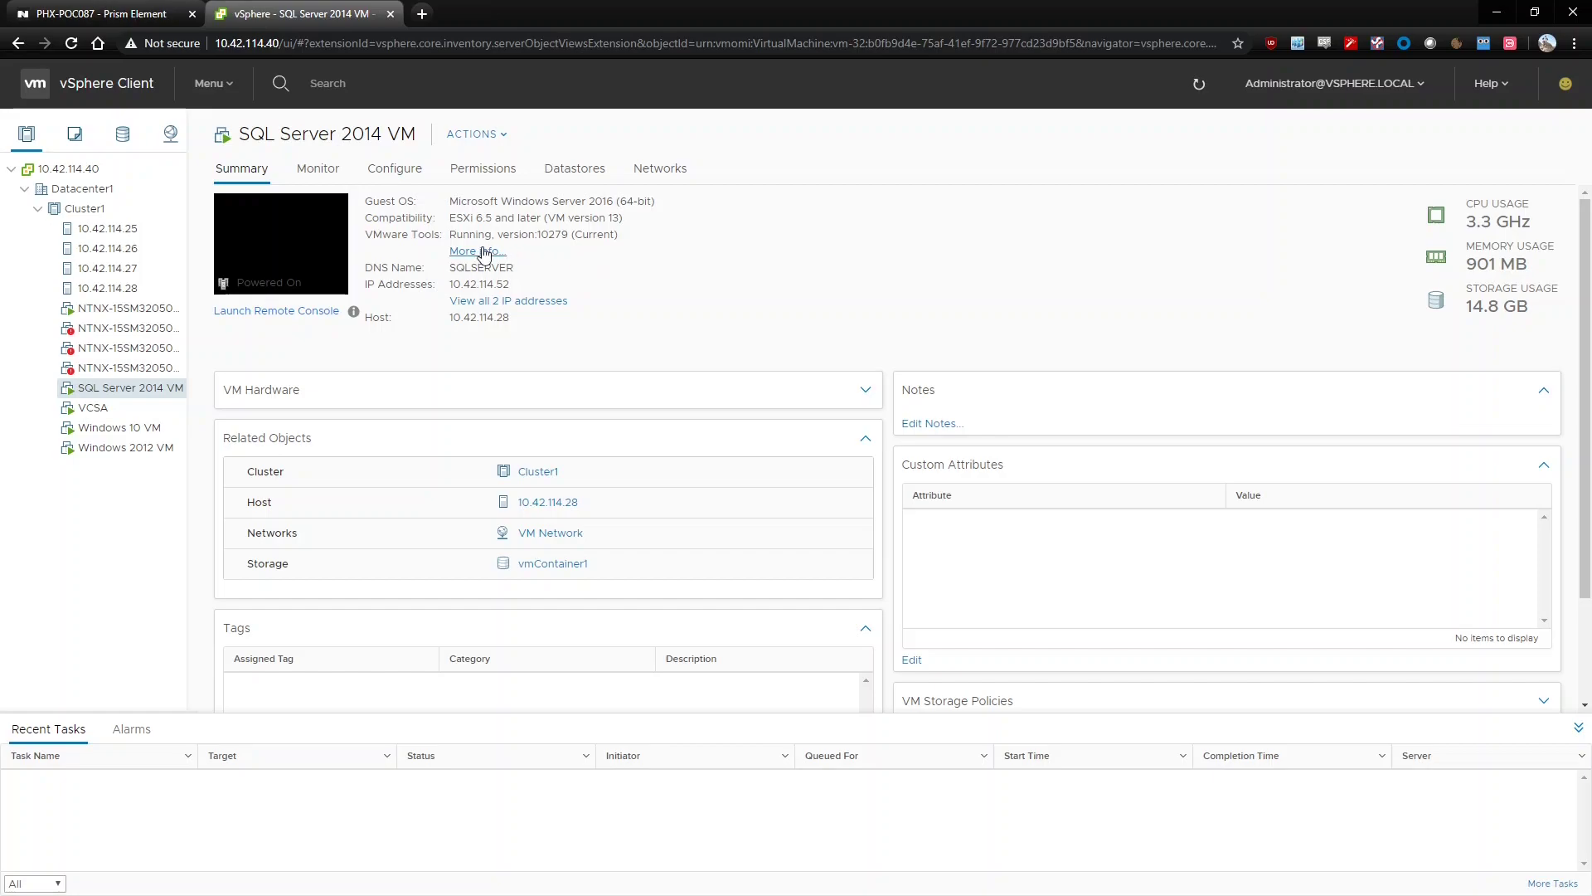
click(391, 13)
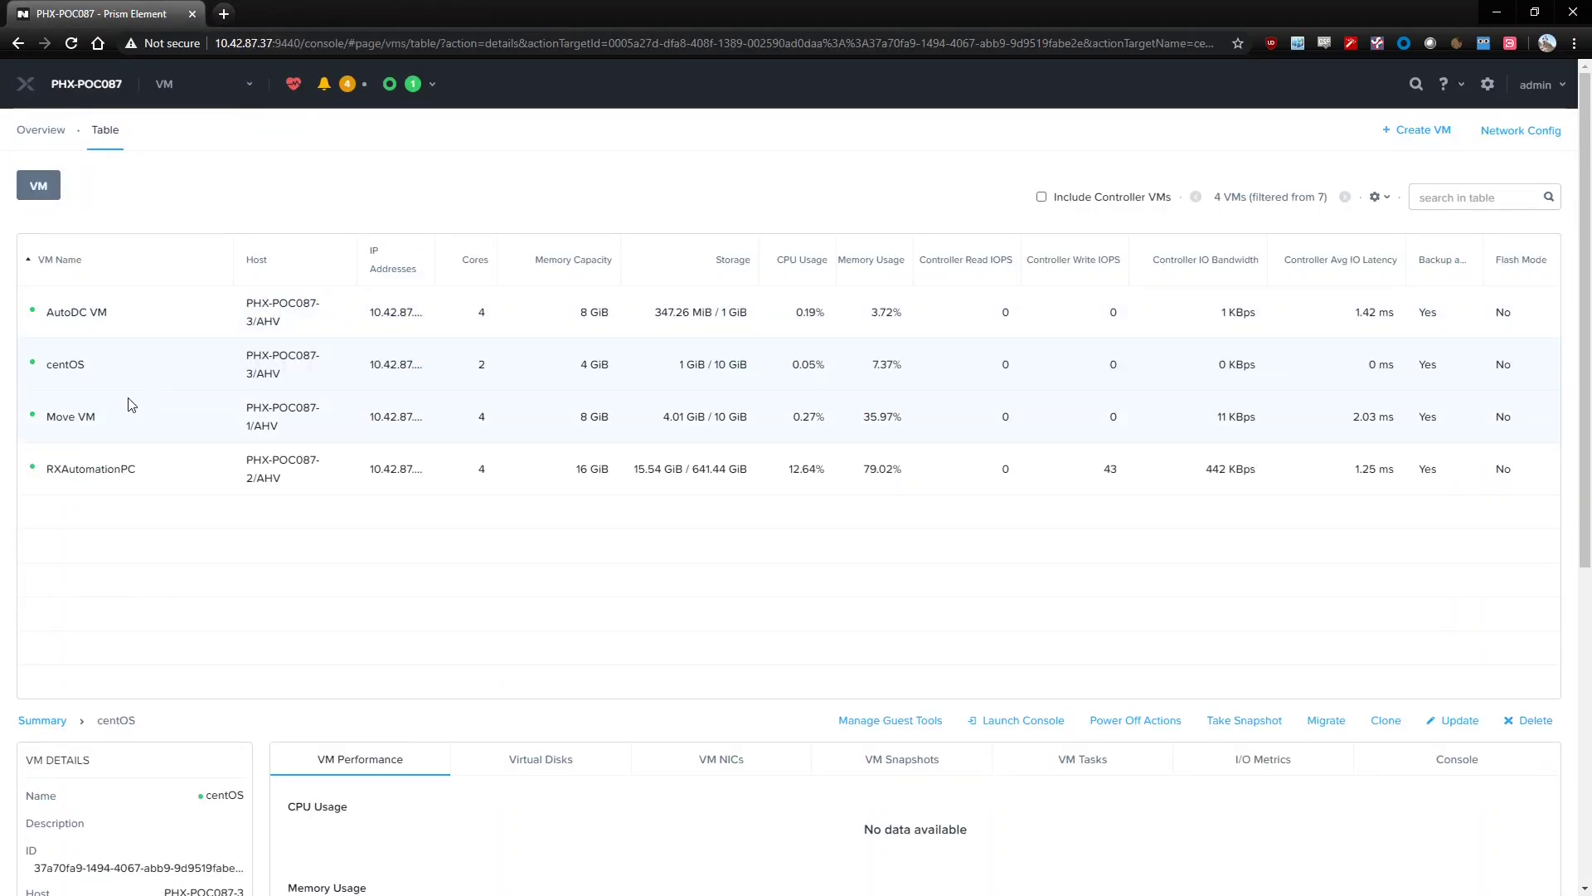
Read the Move VM's IP 10.42.87.52 in Prism and open that address in a new tab
mouse_move(425, 423)
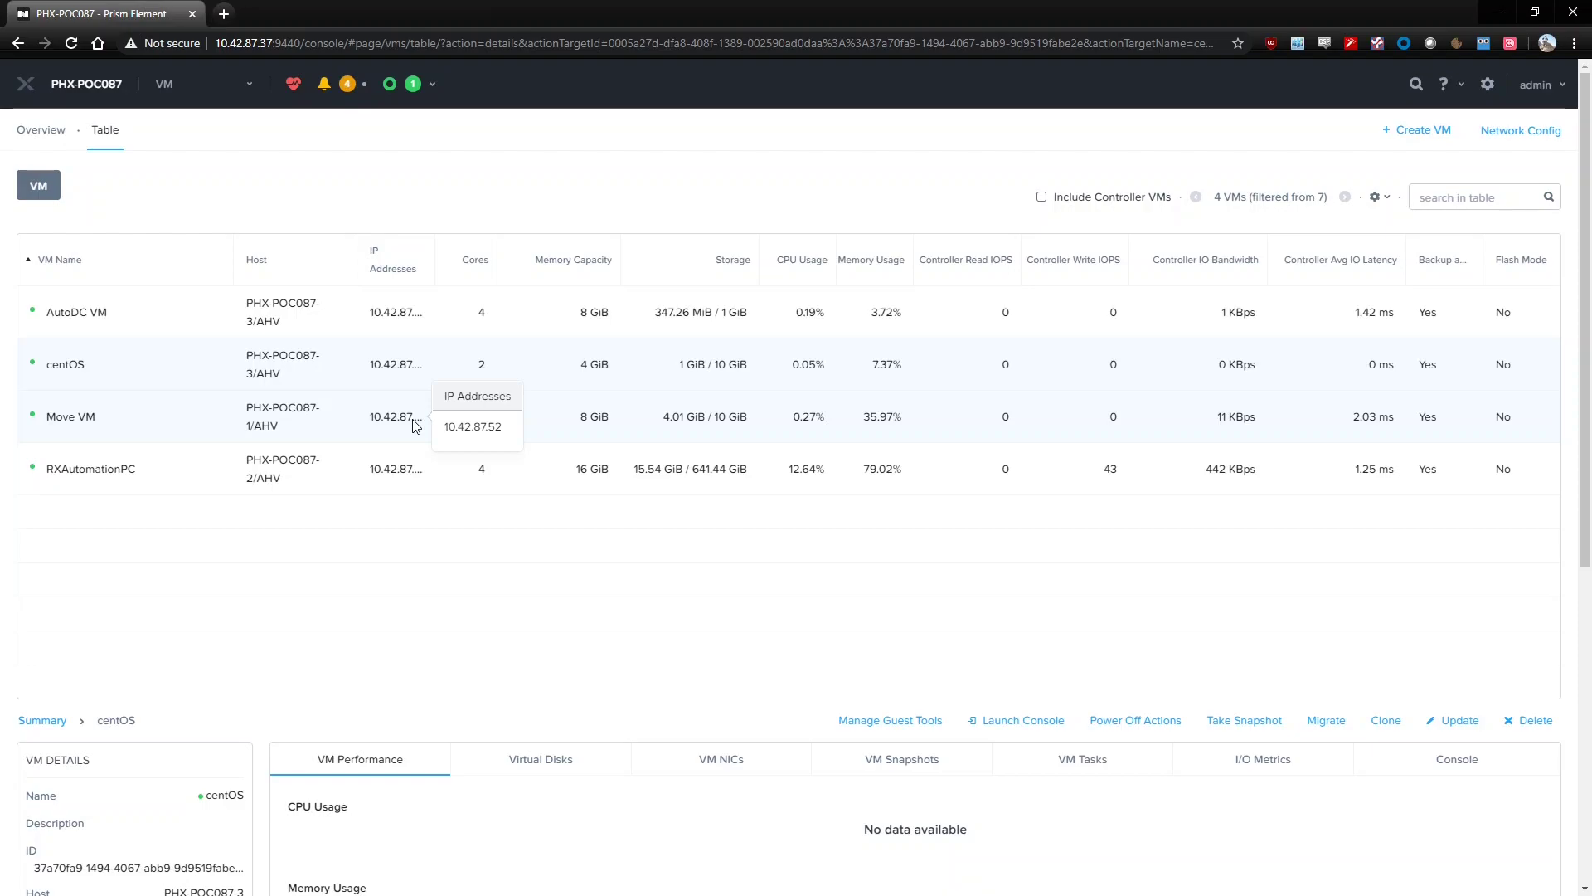
click(224, 13)
text(1)
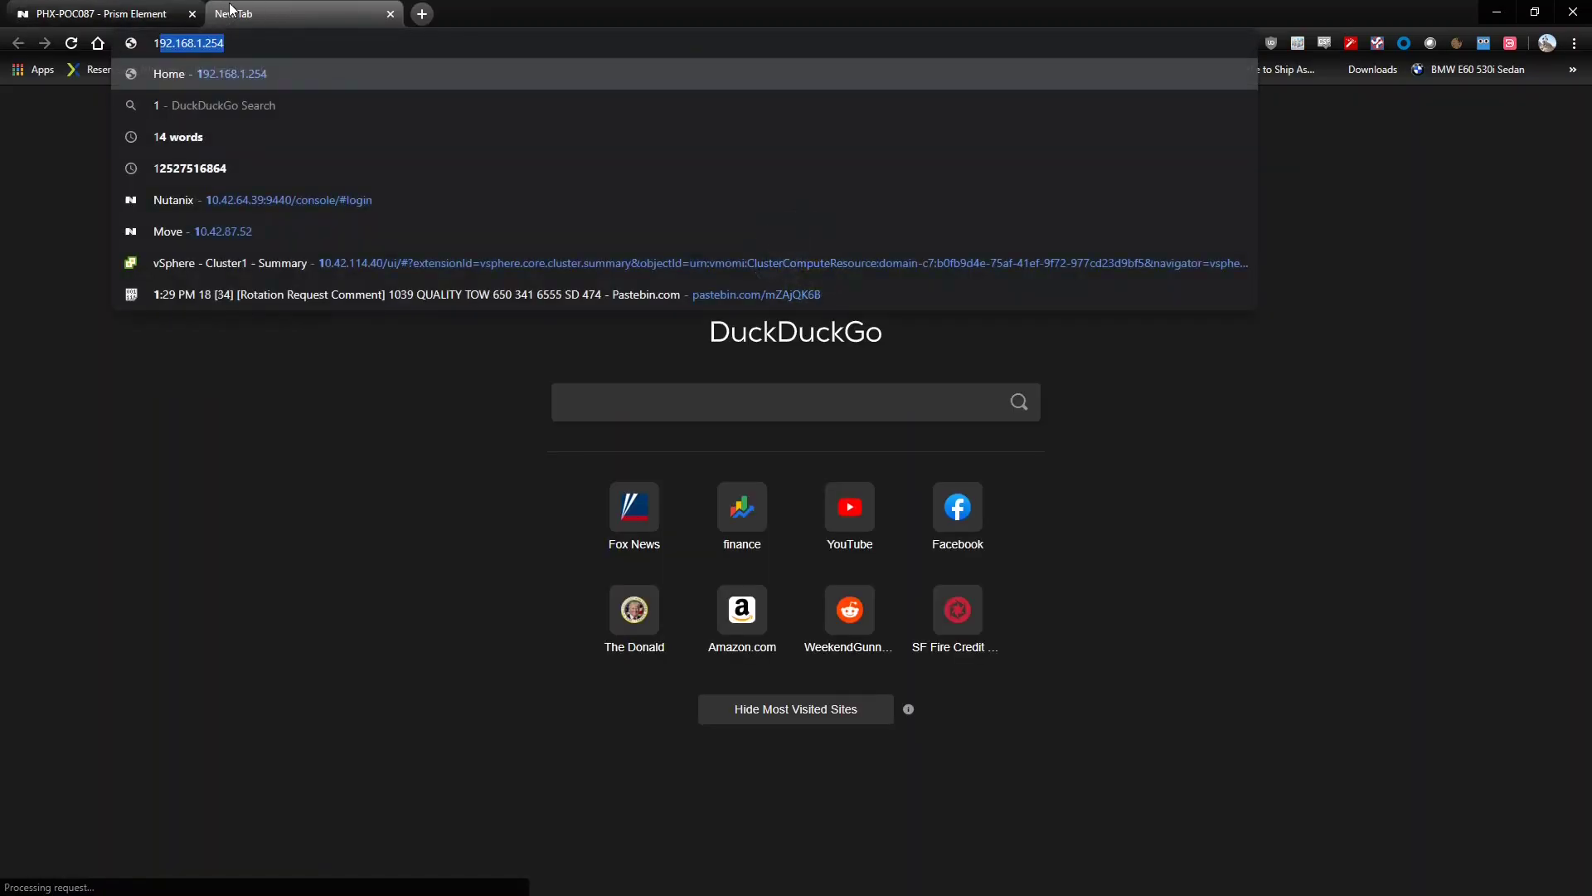
text(0.42)
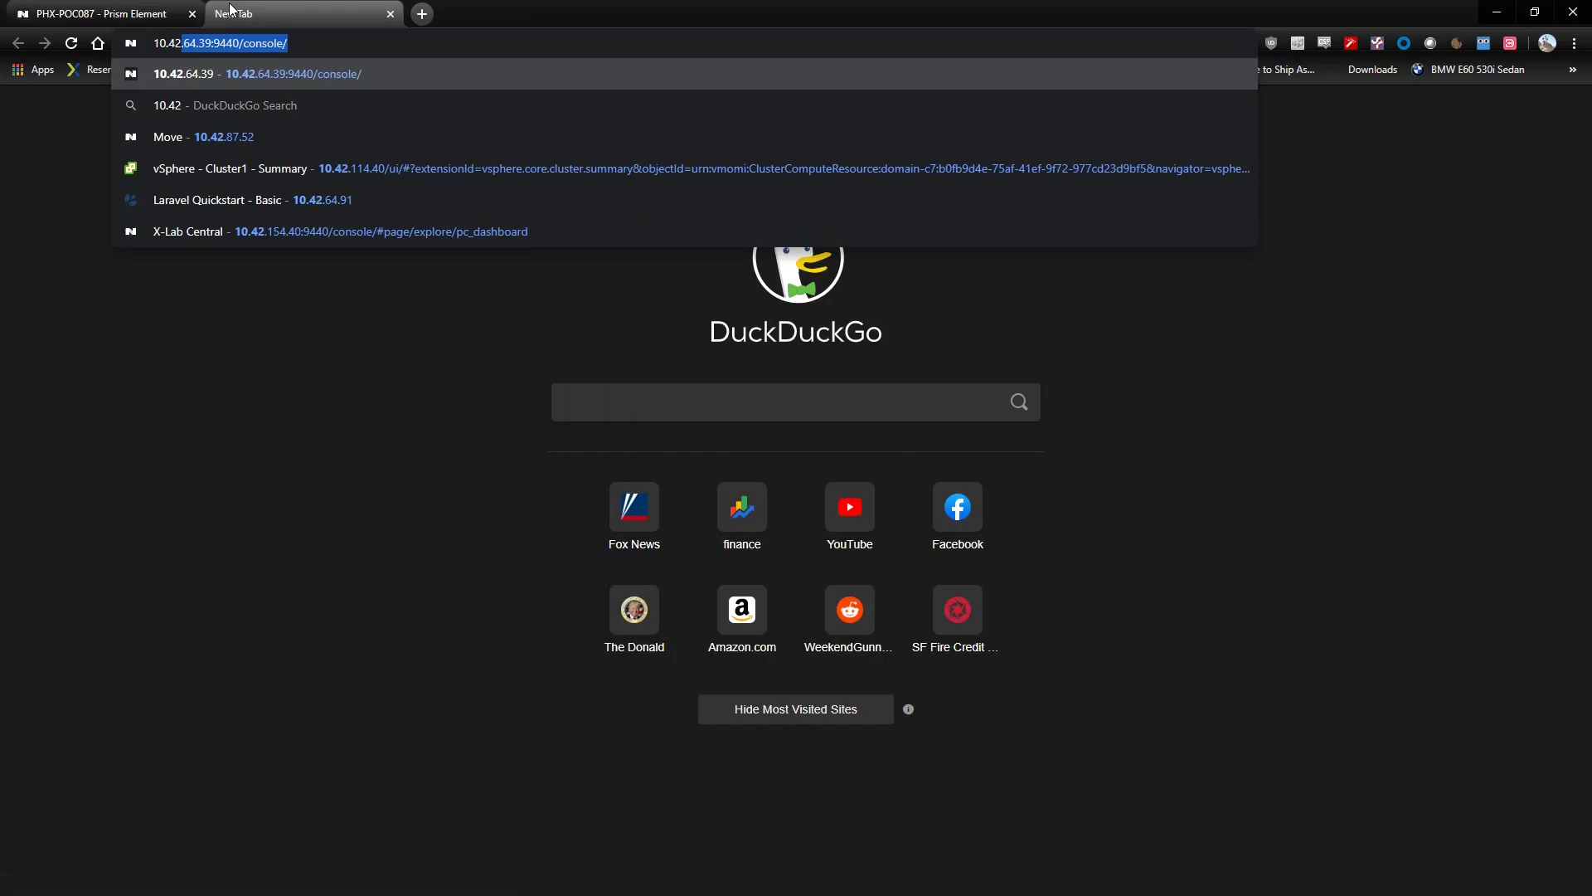
click(224, 137)
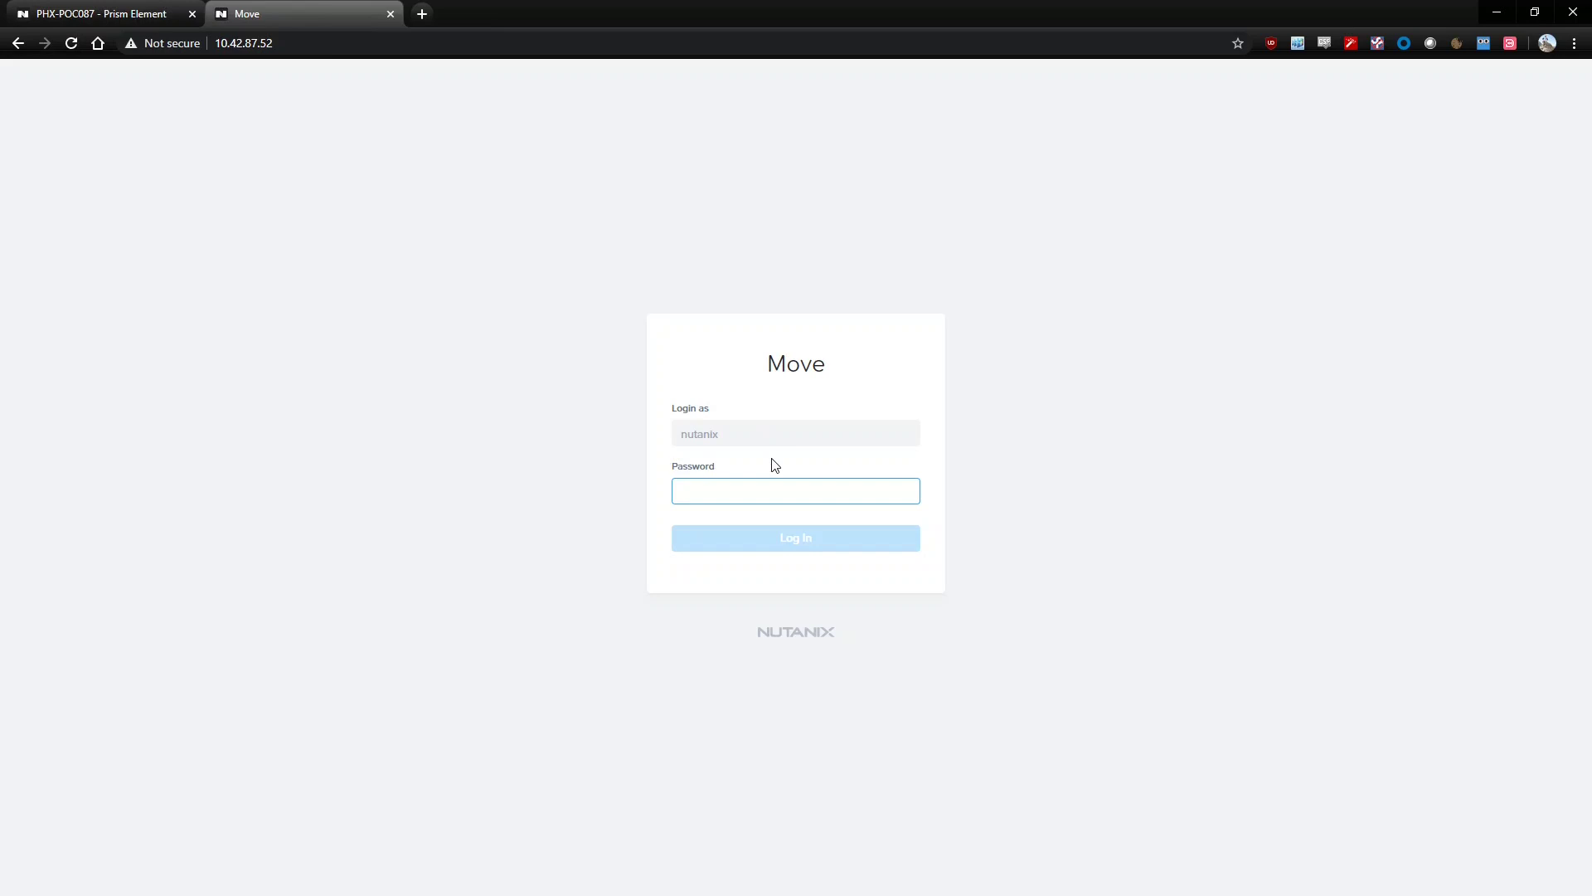
Enter the Move account password and log in to the Move dashboard
text(nu)
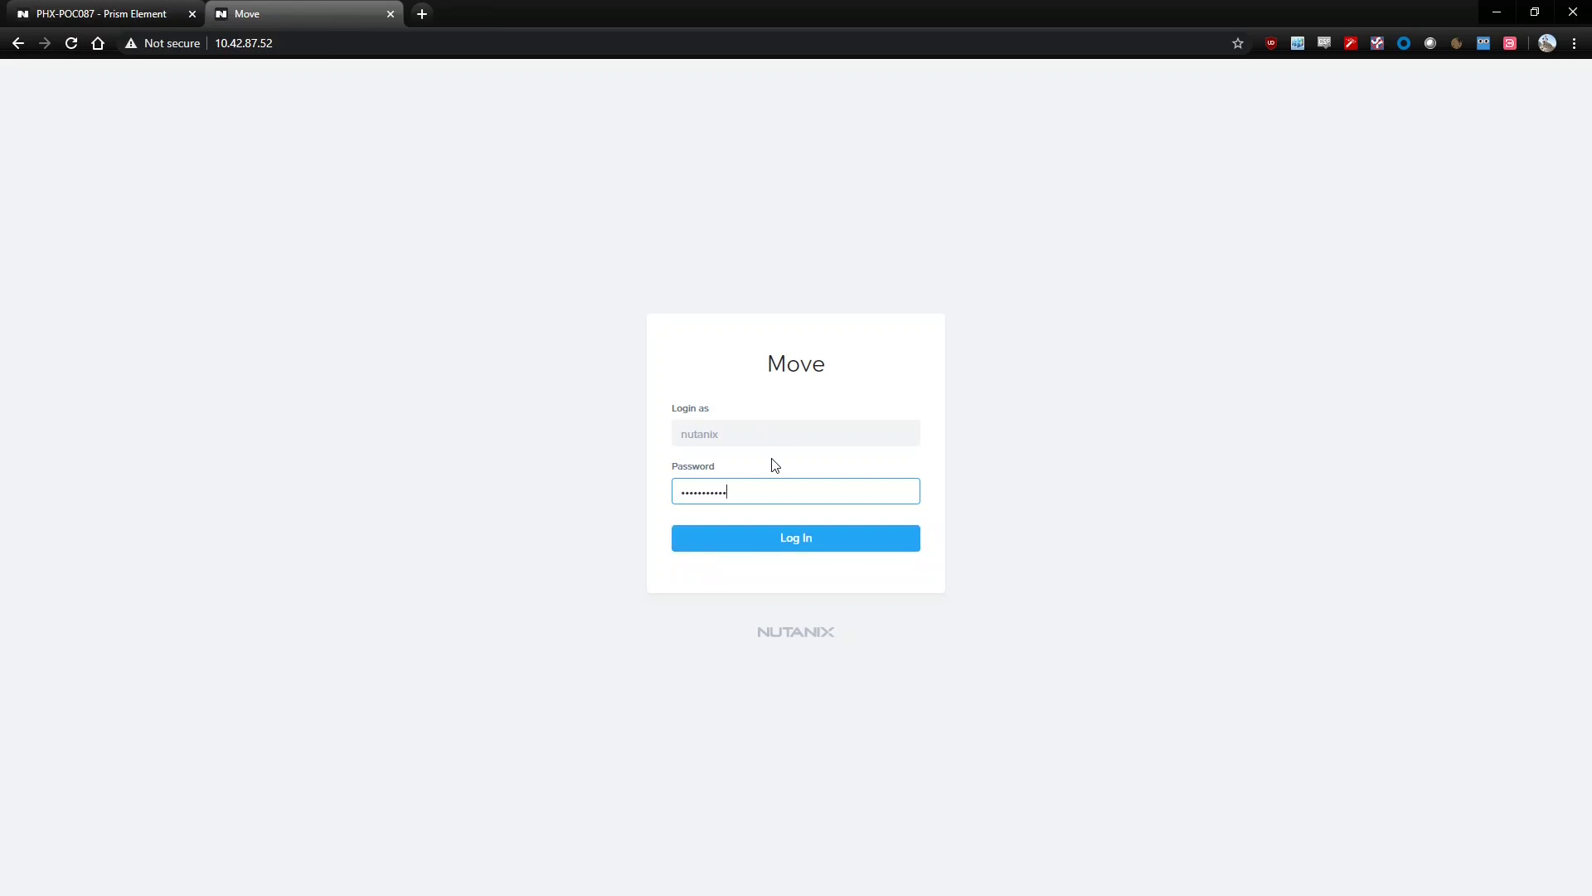
key(Return)
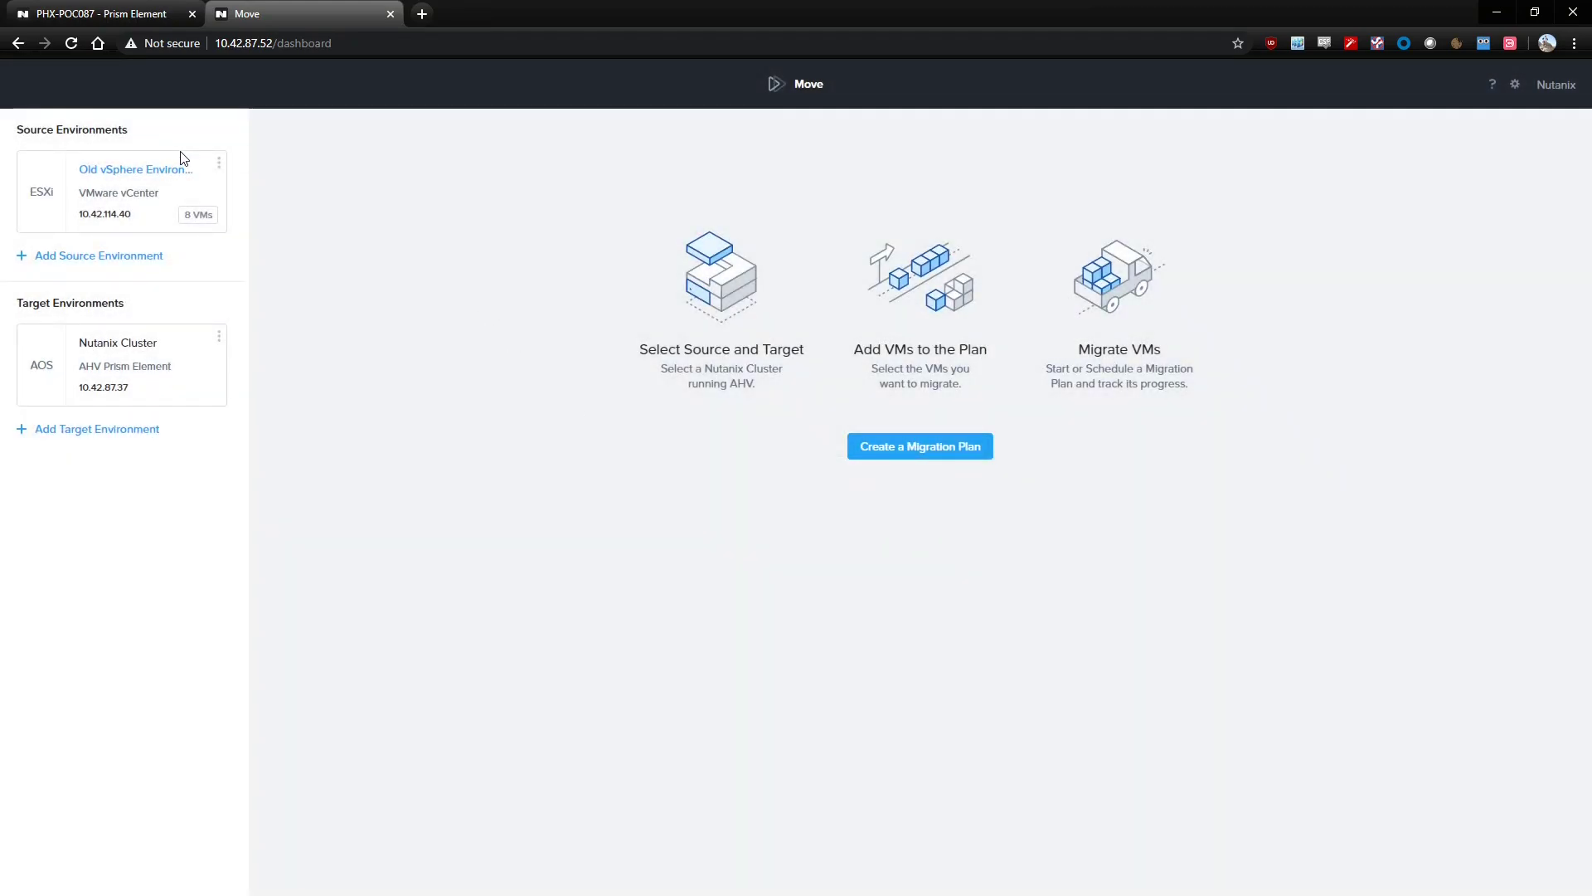
mouse_move(165, 170)
Create migration plan 'Old to New' targeting the VMs container
click(960, 452)
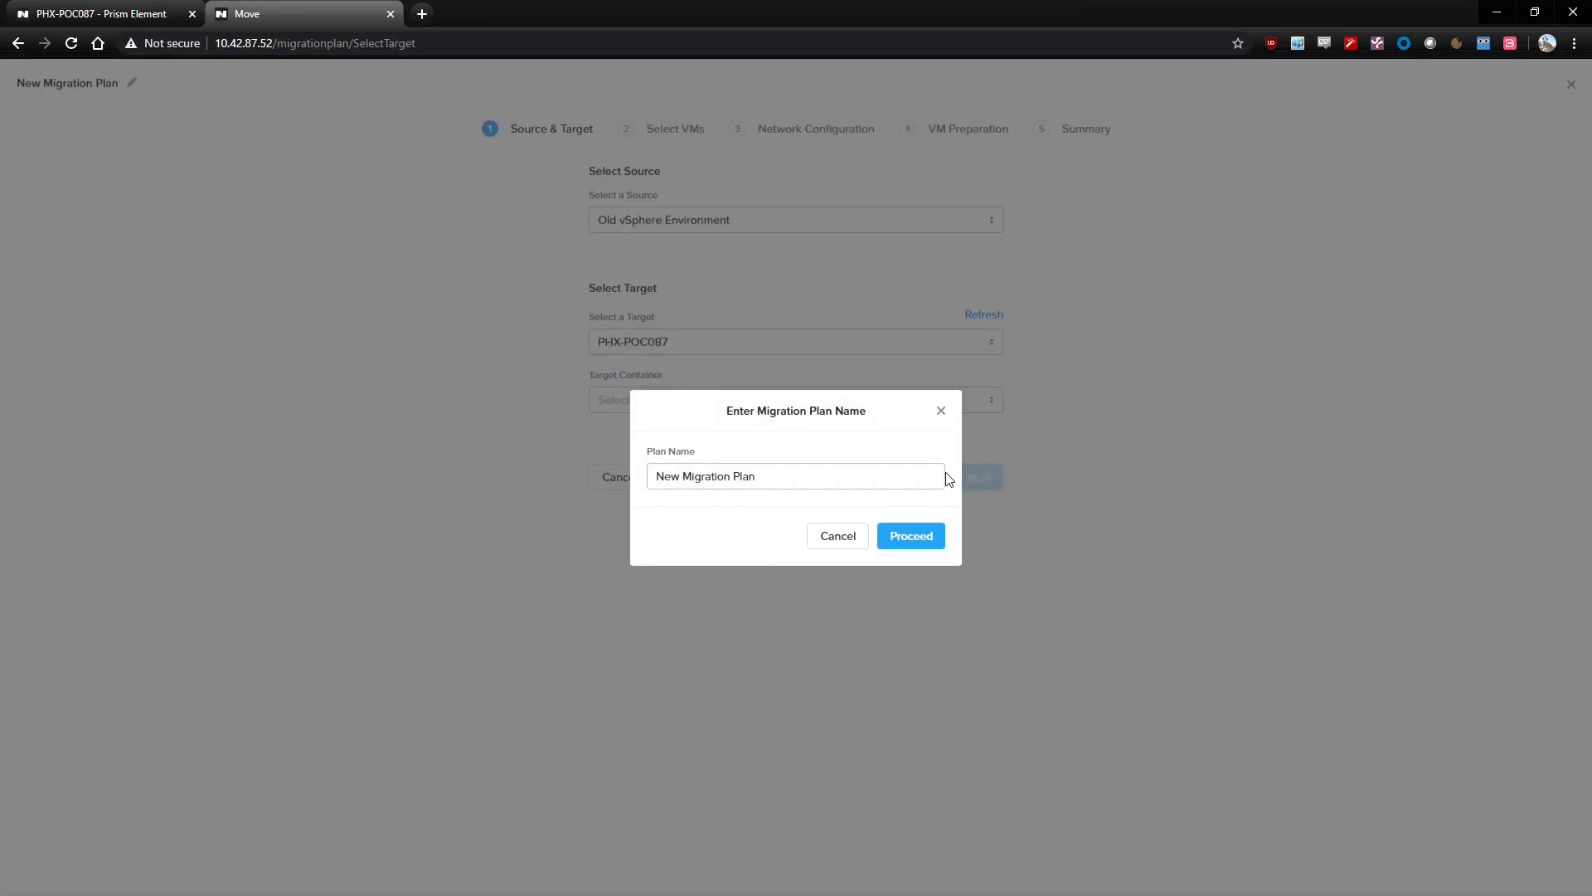
drag(896, 476, 559, 467)
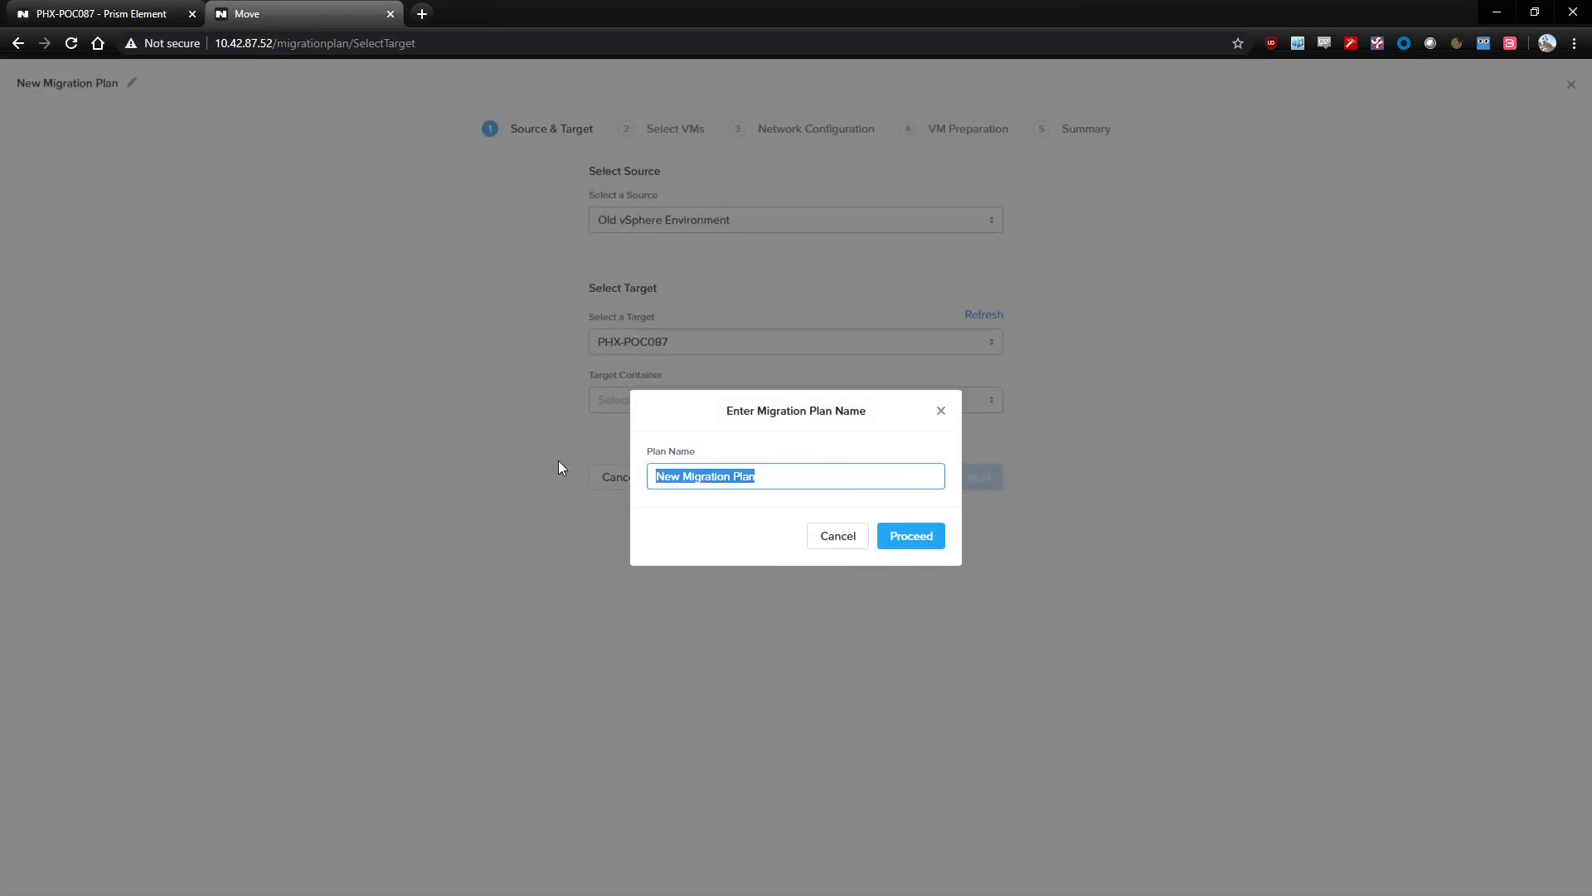
text(Old to New)
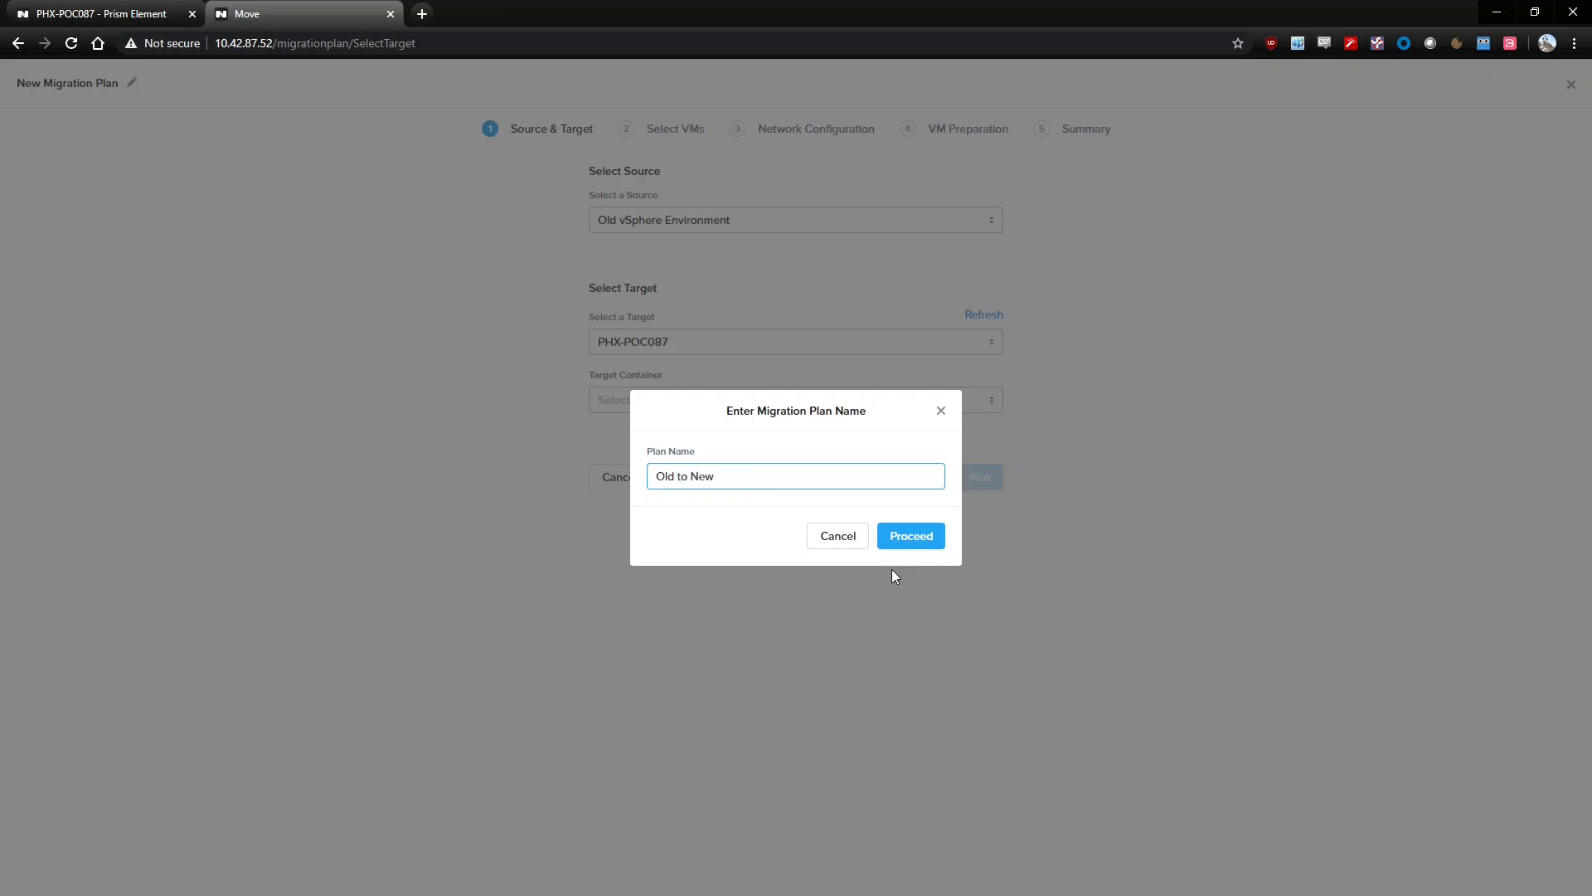
click(909, 544)
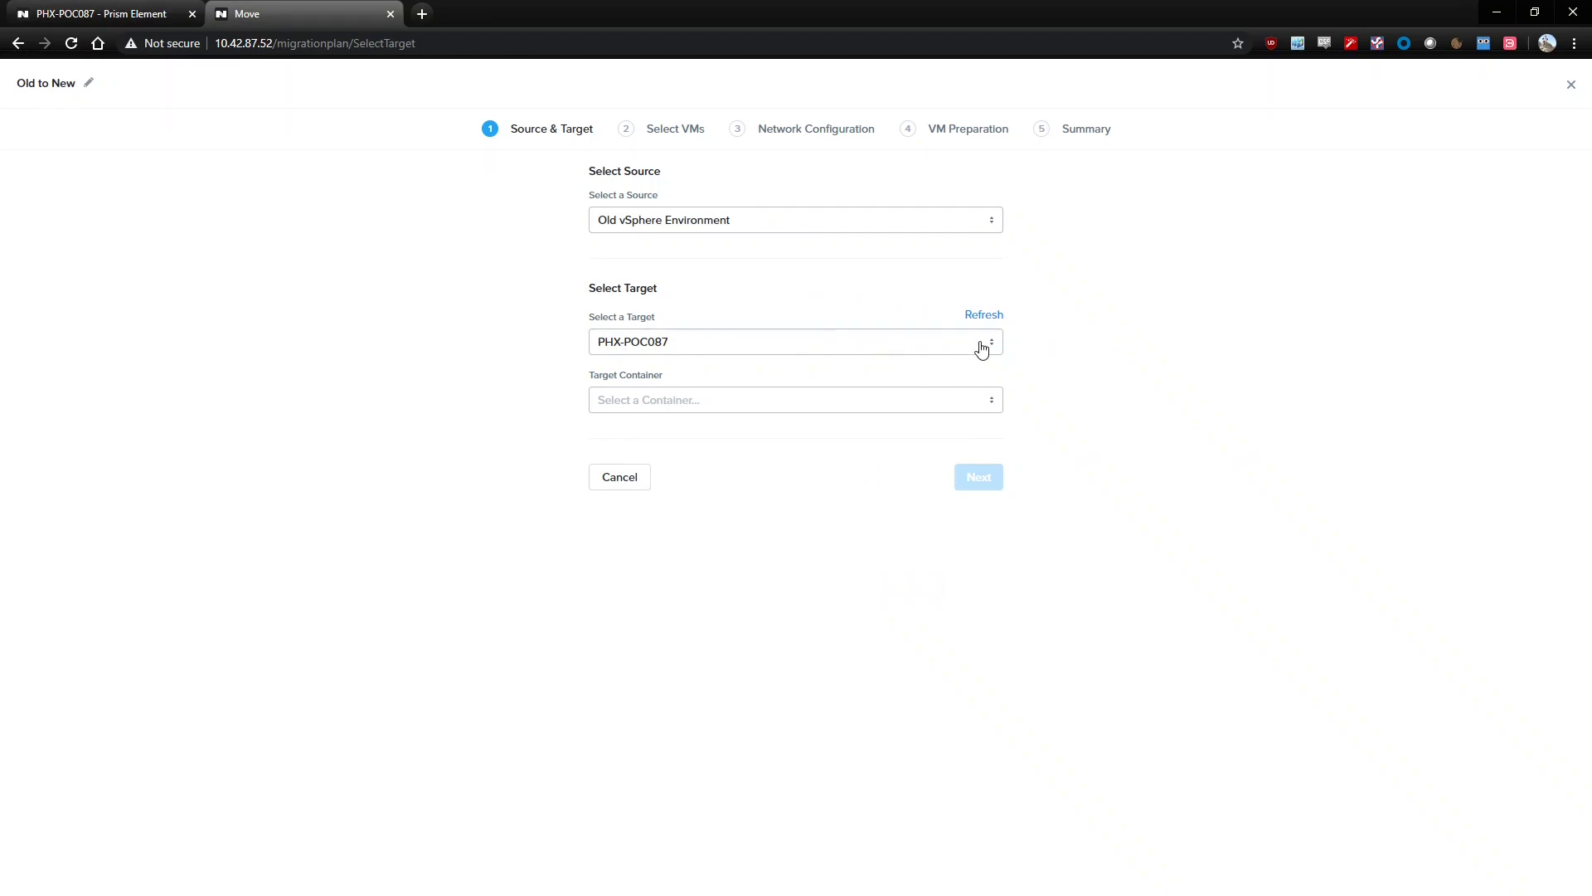
click(881, 397)
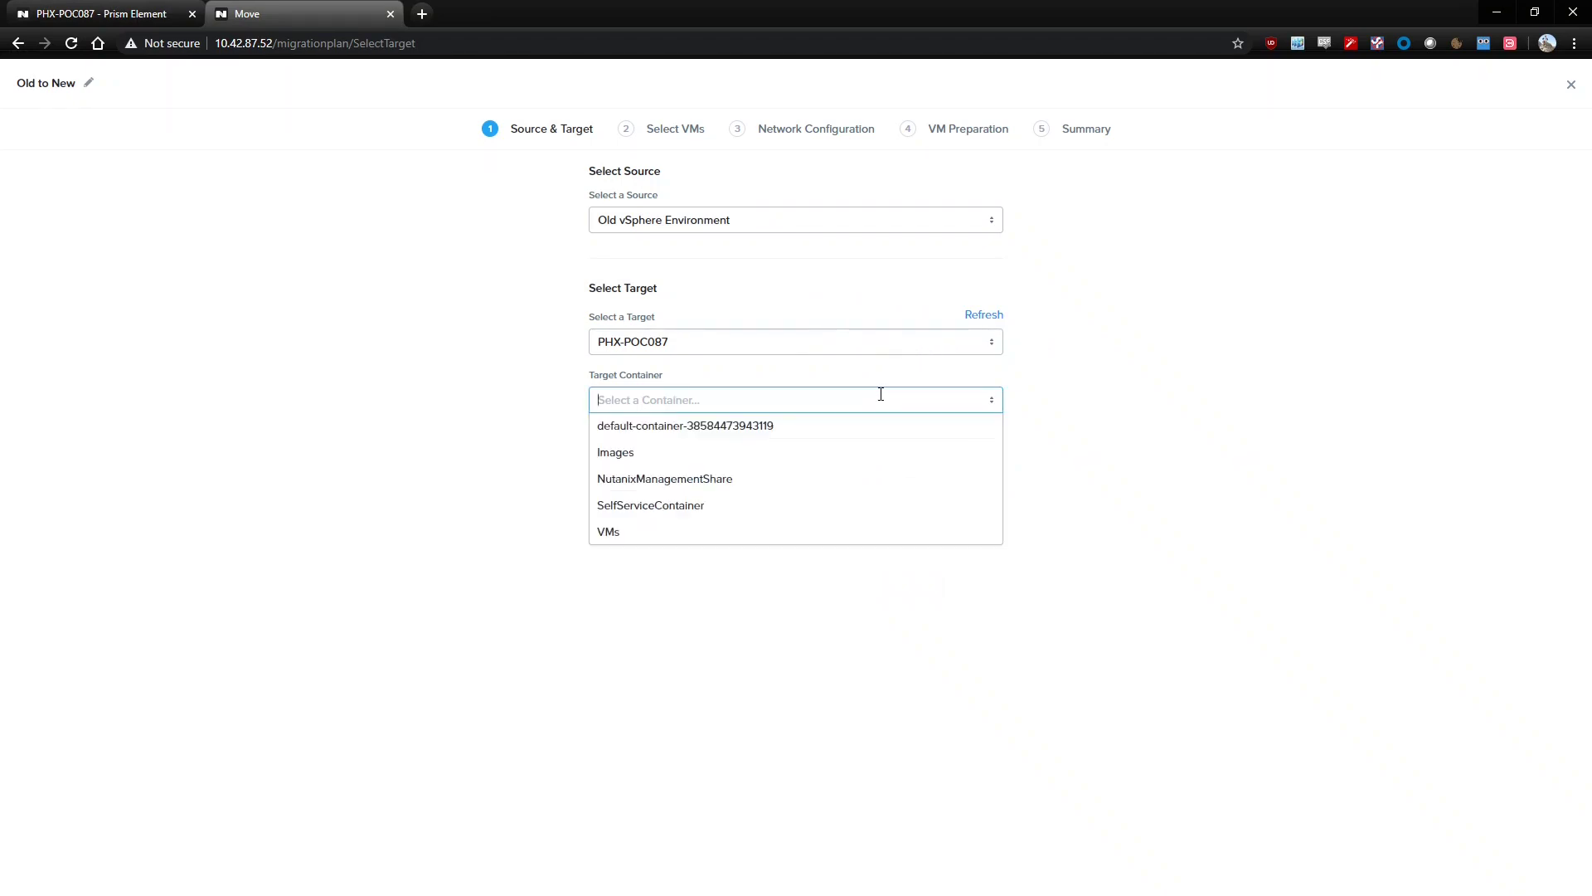
click(646, 530)
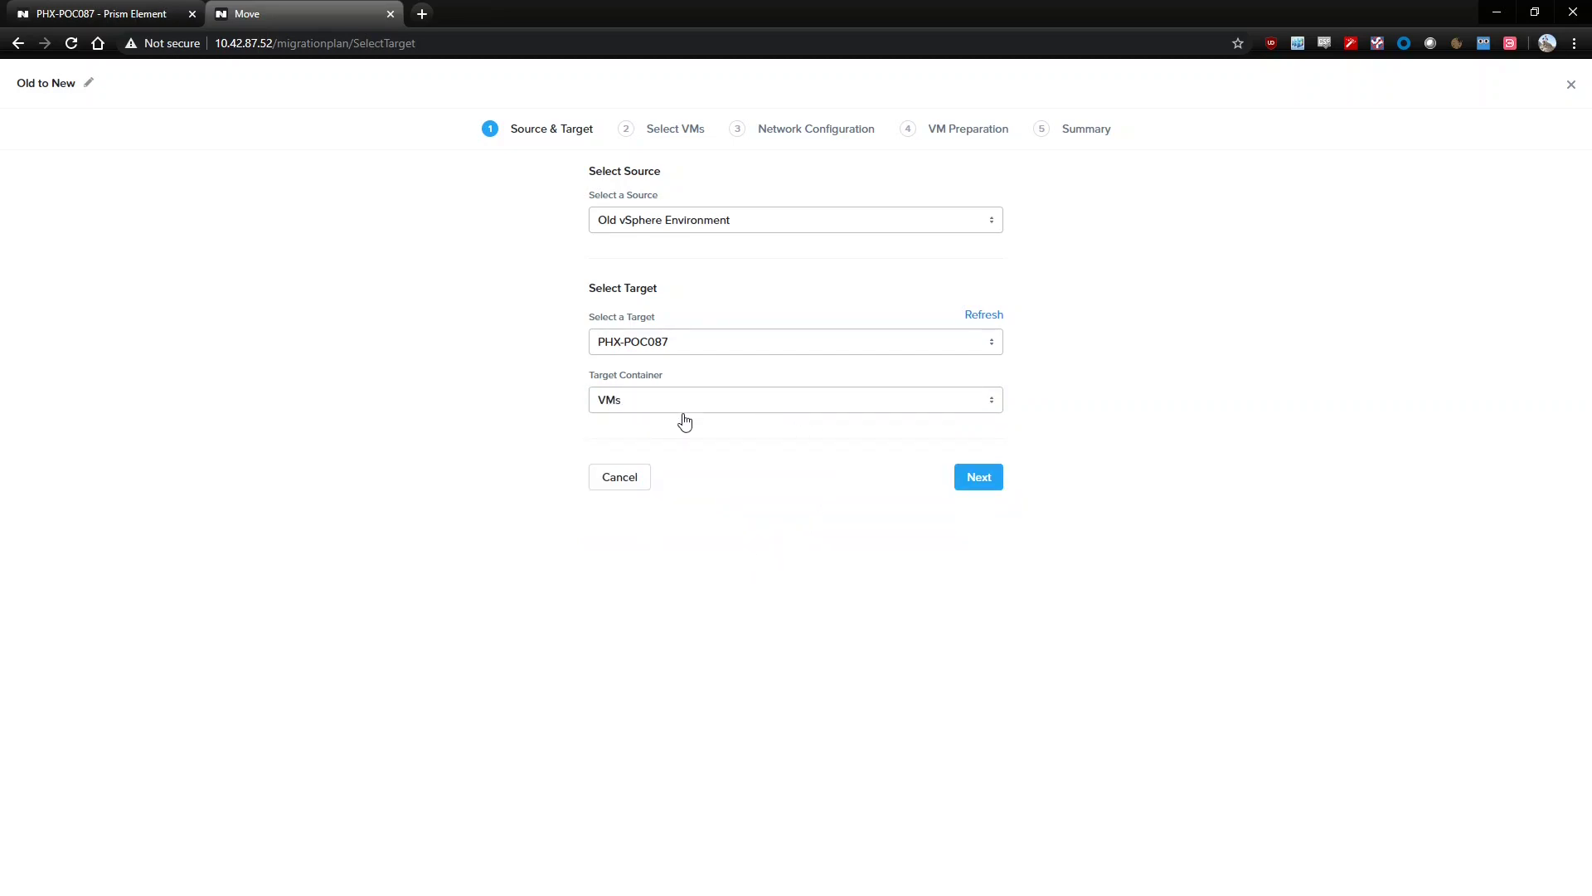
click(983, 484)
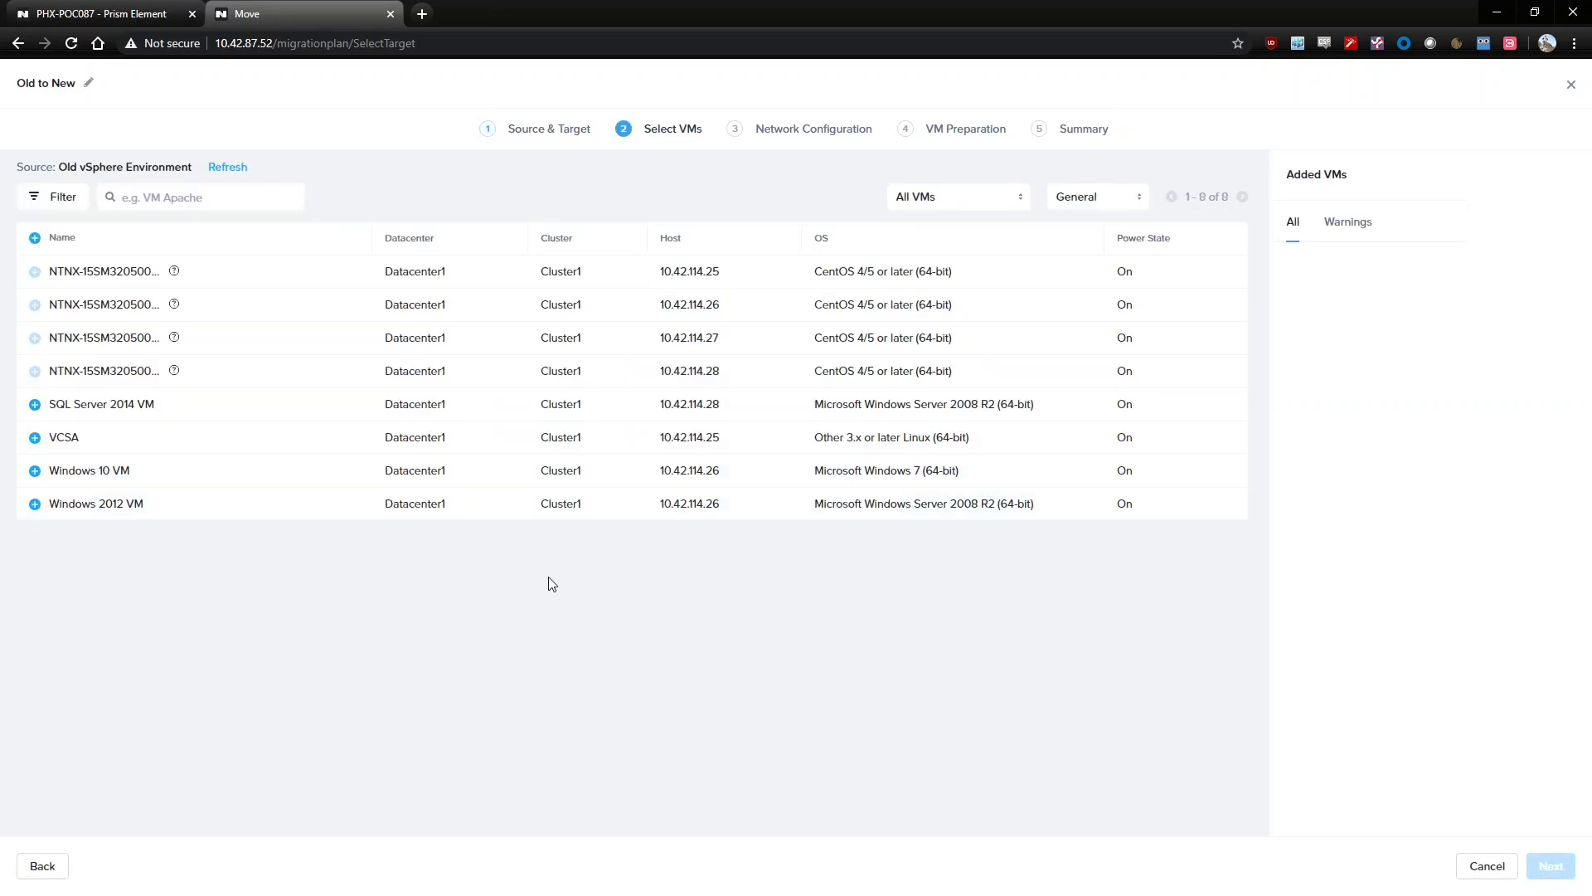
Add the SQL Server 2014, Windows 10 and Windows 2012 VMs to the plan
click(34, 404)
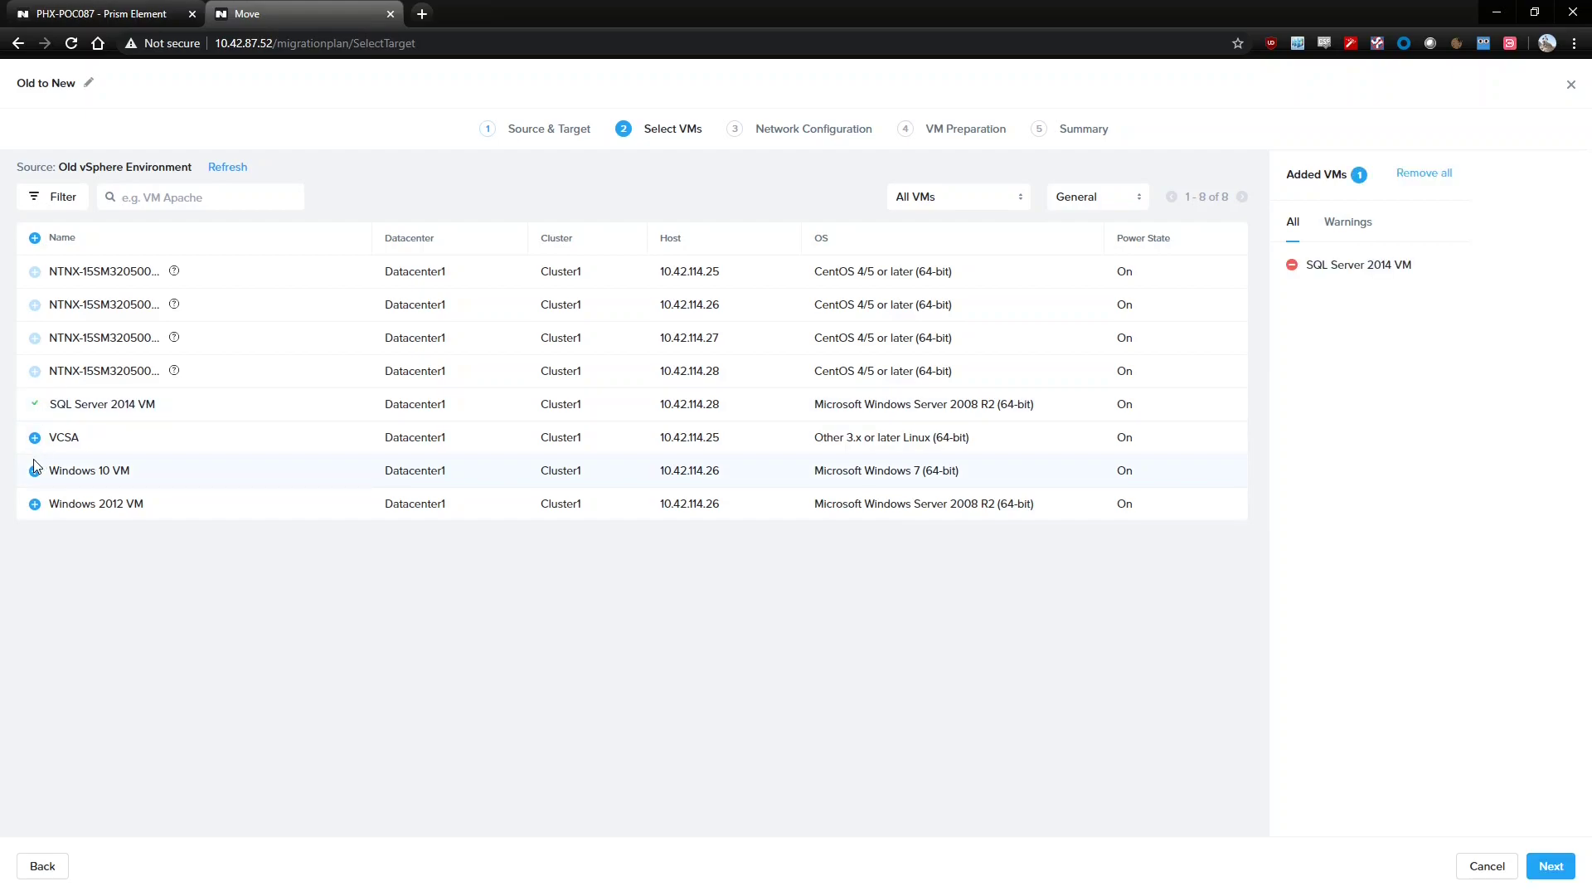
click(34, 470)
click(34, 503)
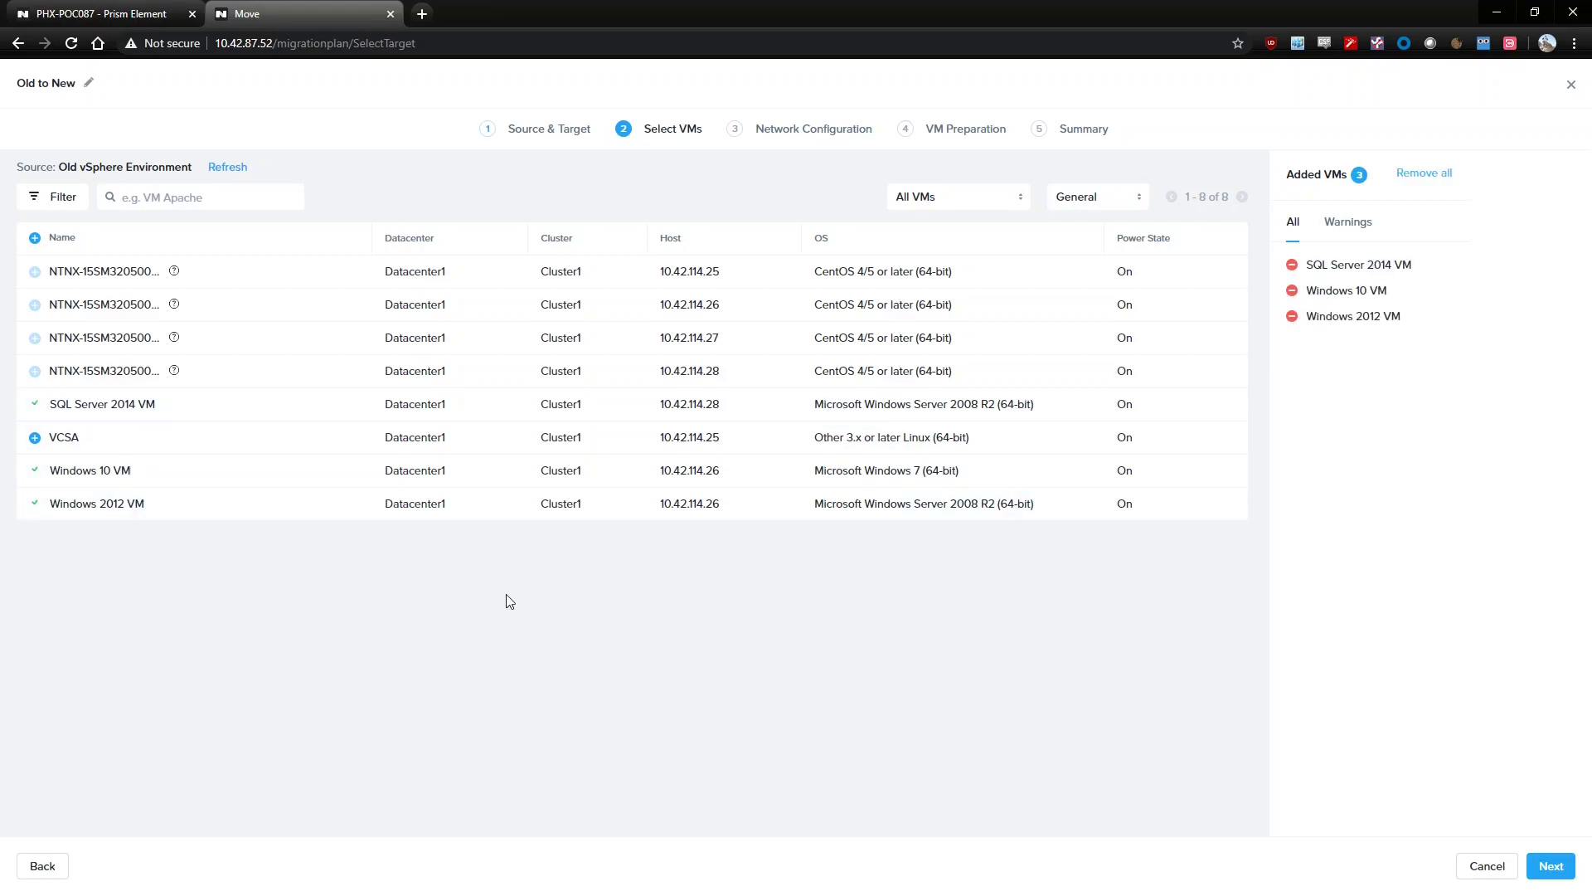
click(1548, 865)
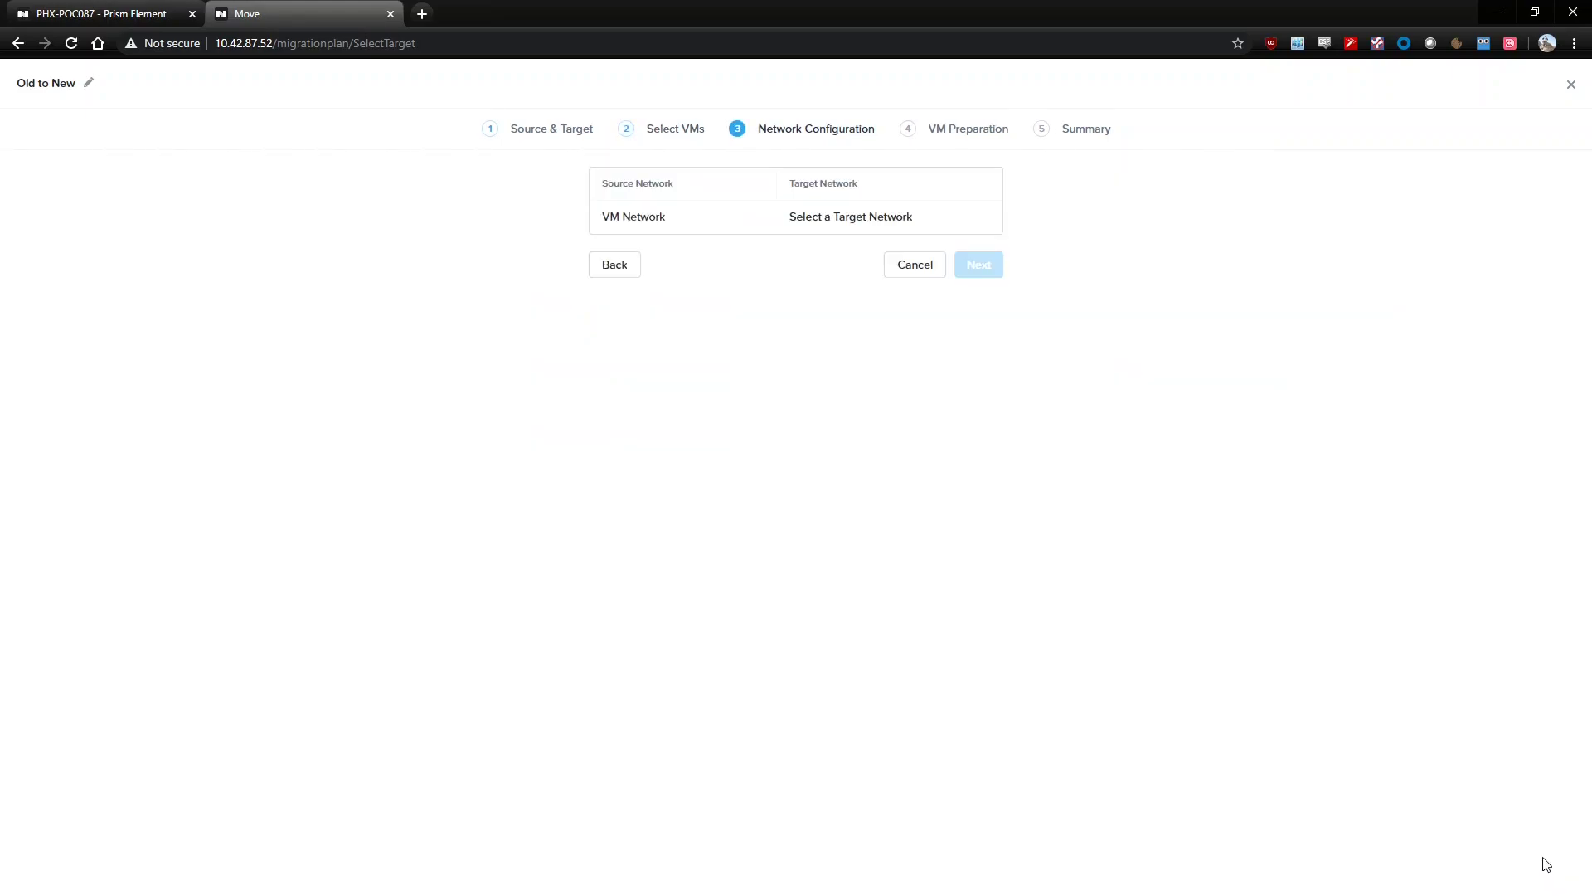
Map VM Network to the target network Rx-Automation-Network
click(822, 218)
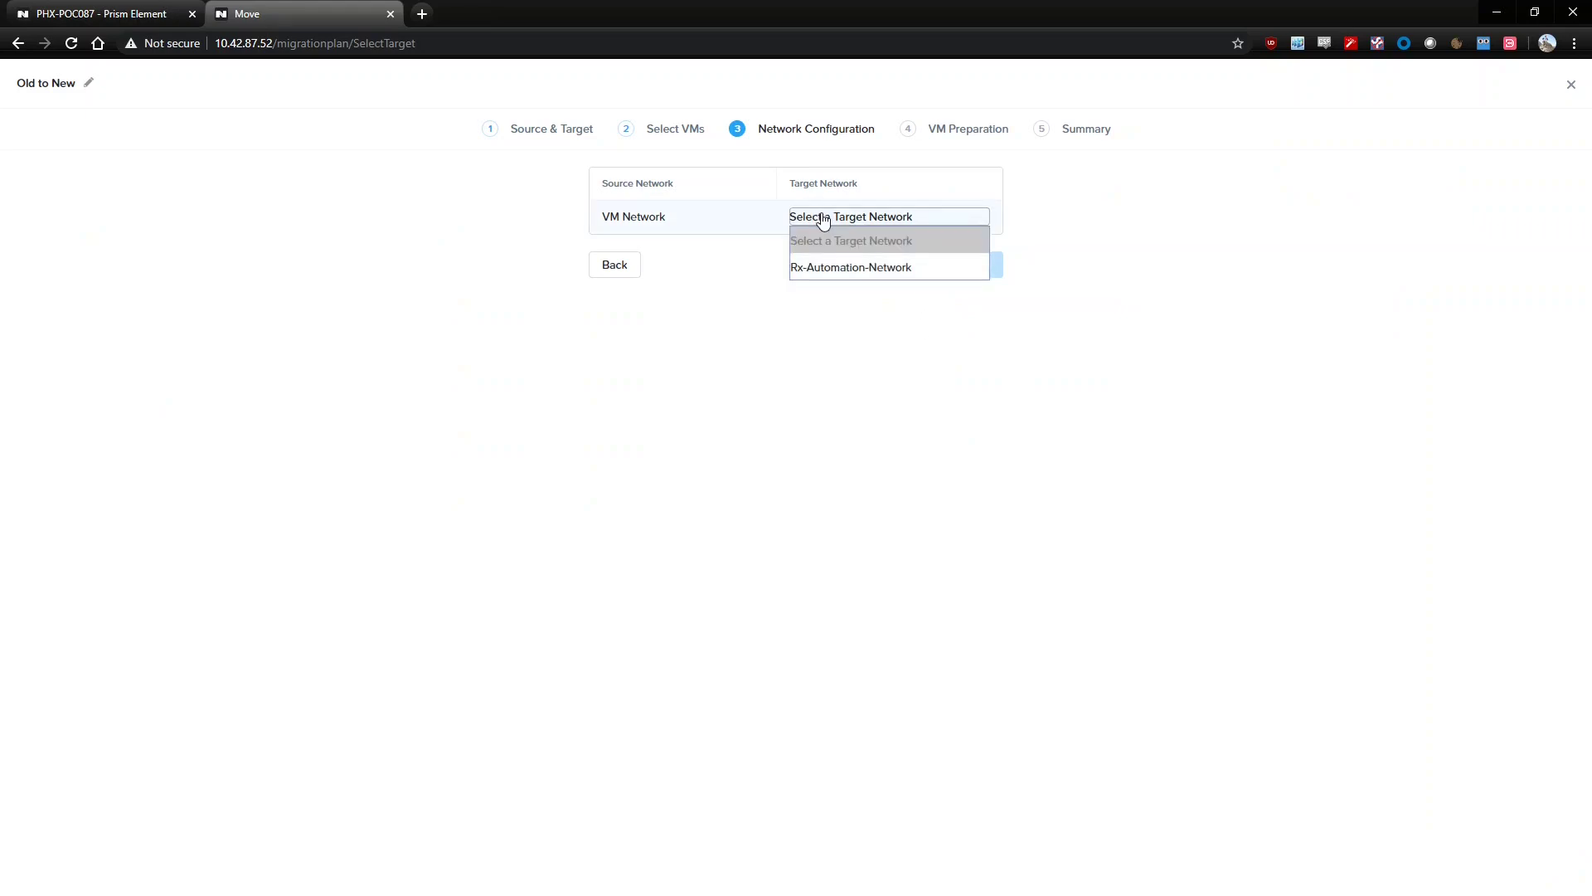
click(838, 265)
click(989, 279)
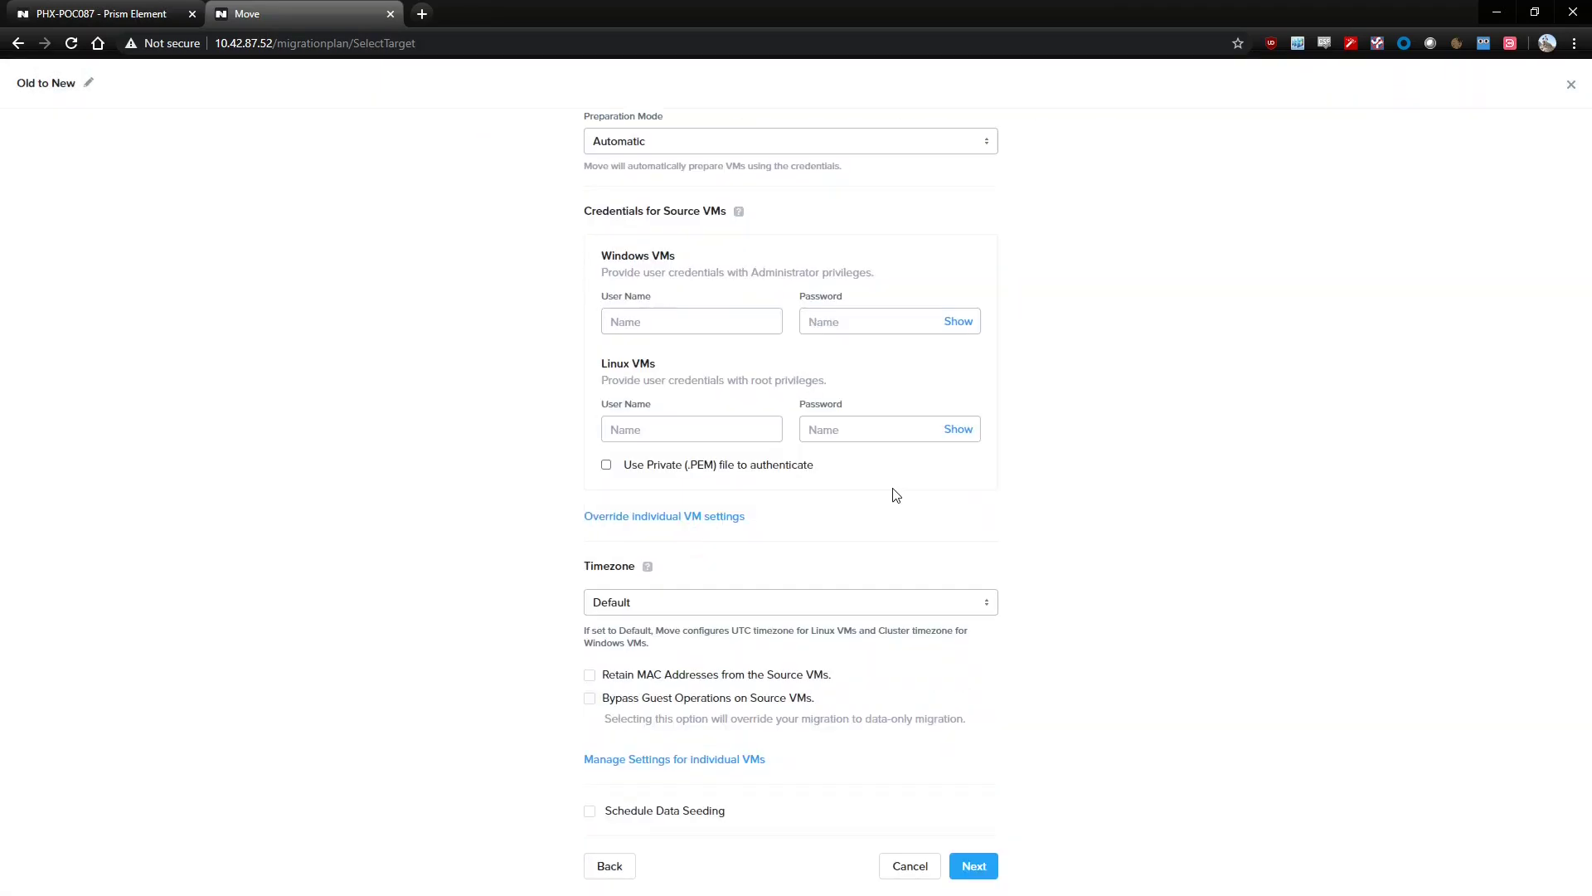
Enter user name 'administrator' and its password for the Windows VMs, reaching the Summary
click(705, 320)
text(administrator)
key(Tab)
text(••••)
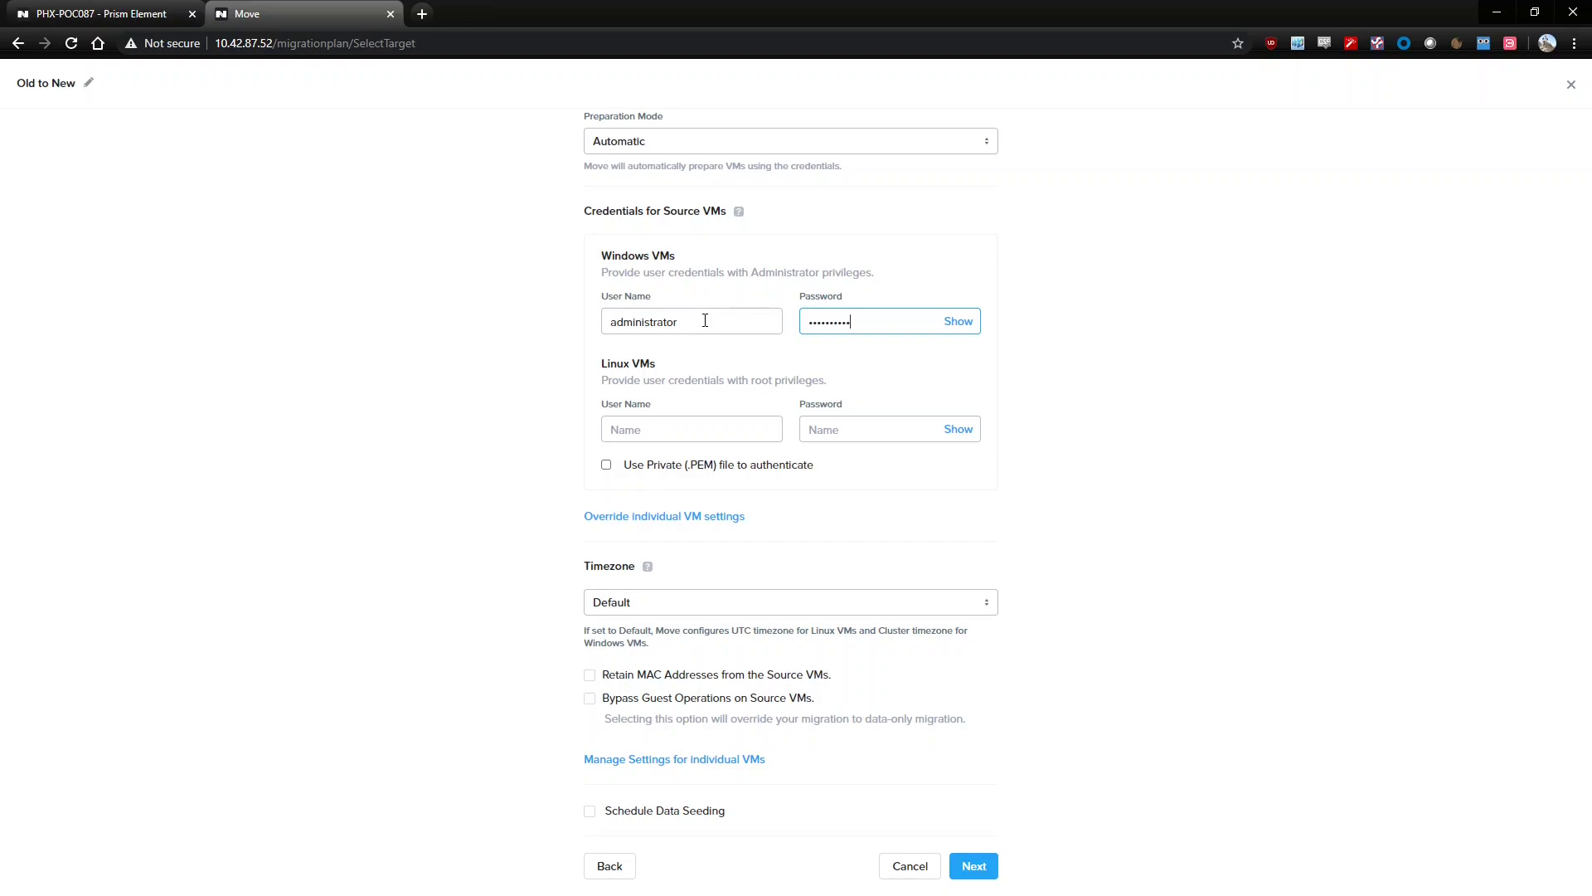
click(979, 866)
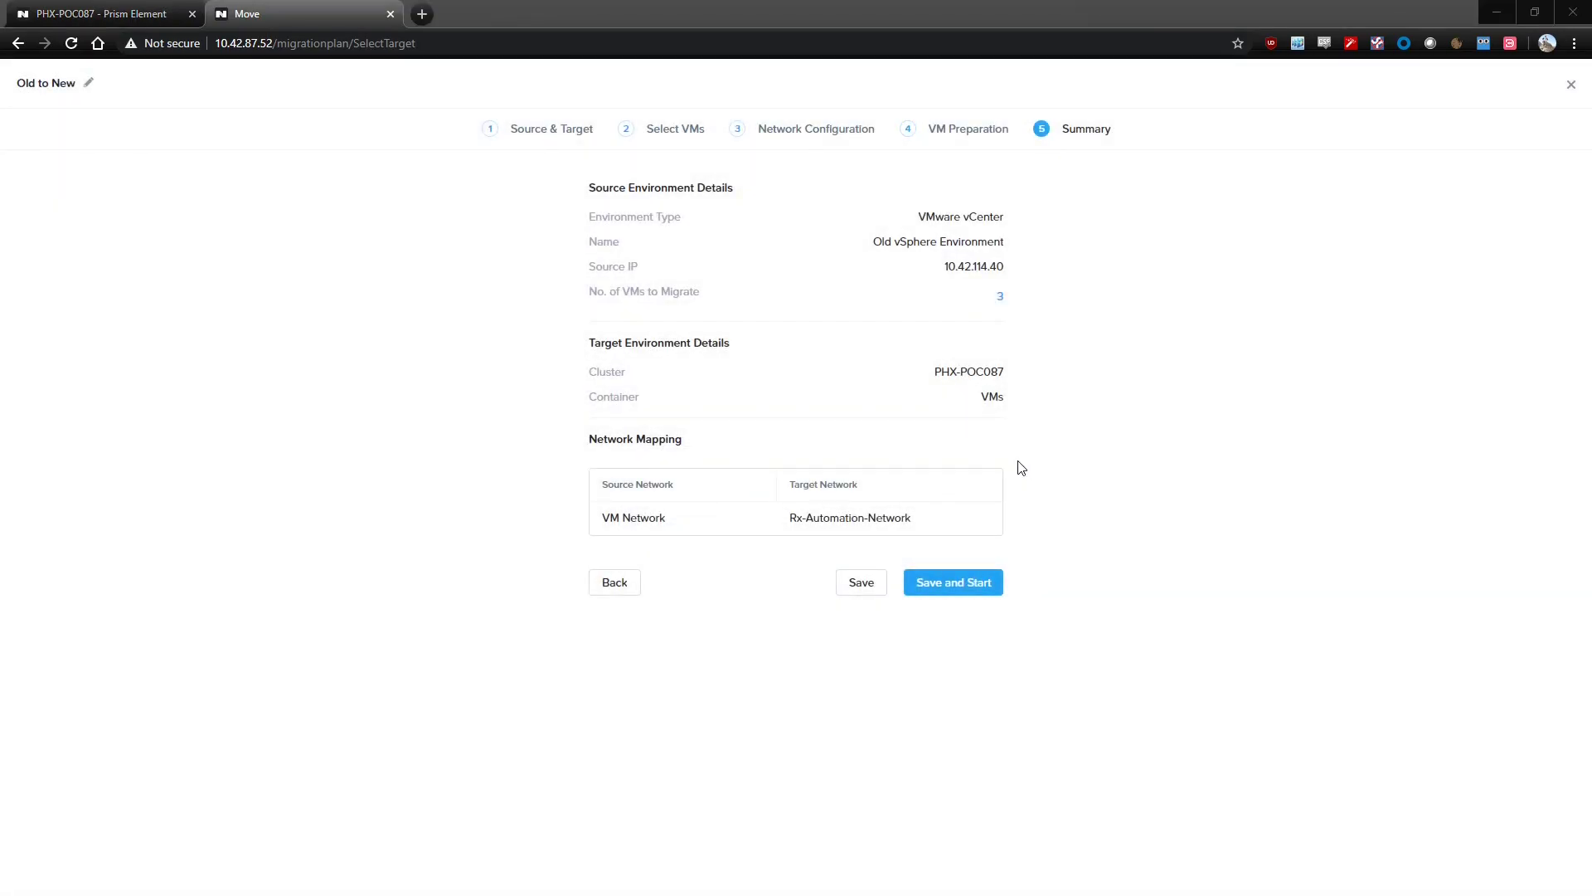
Save and start the Old to New plan, check the VMs' seeding progress, and close it
click(969, 584)
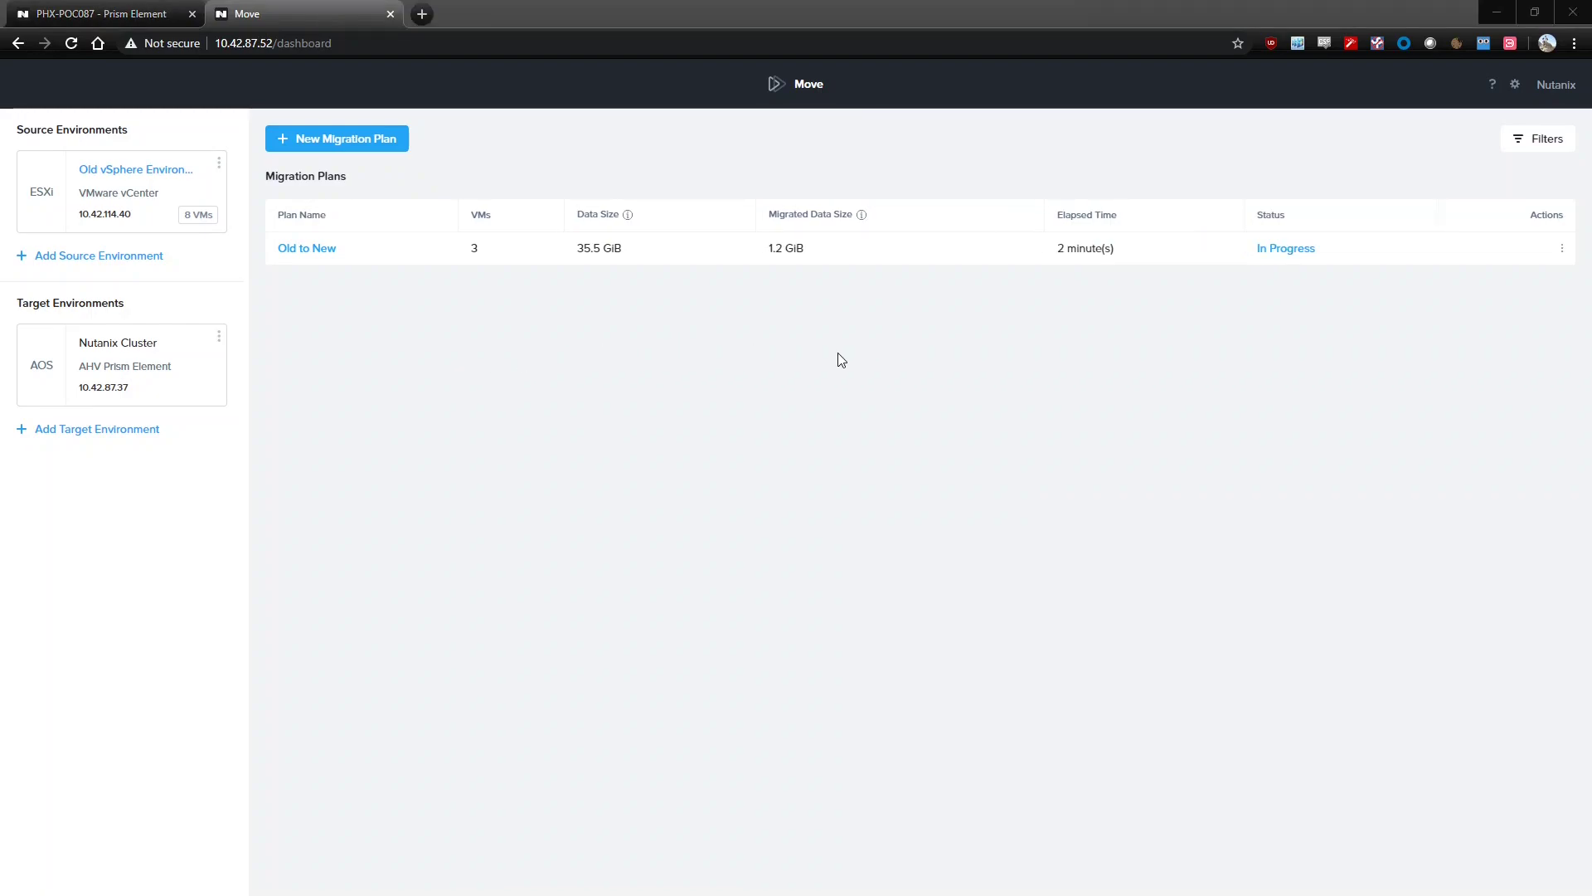
click(1285, 249)
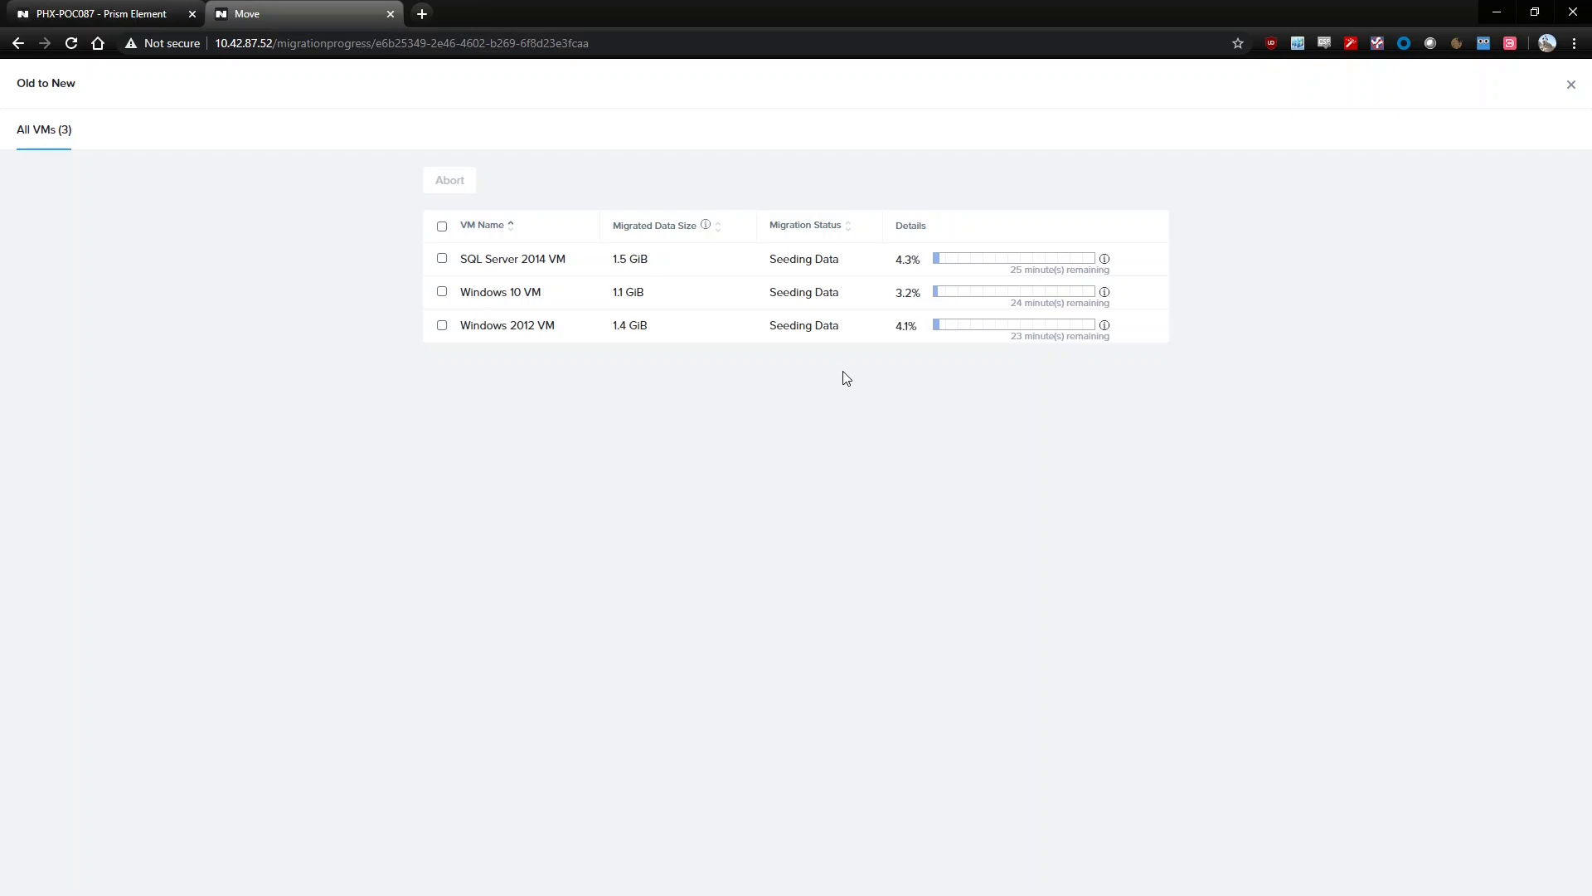
click(1571, 85)
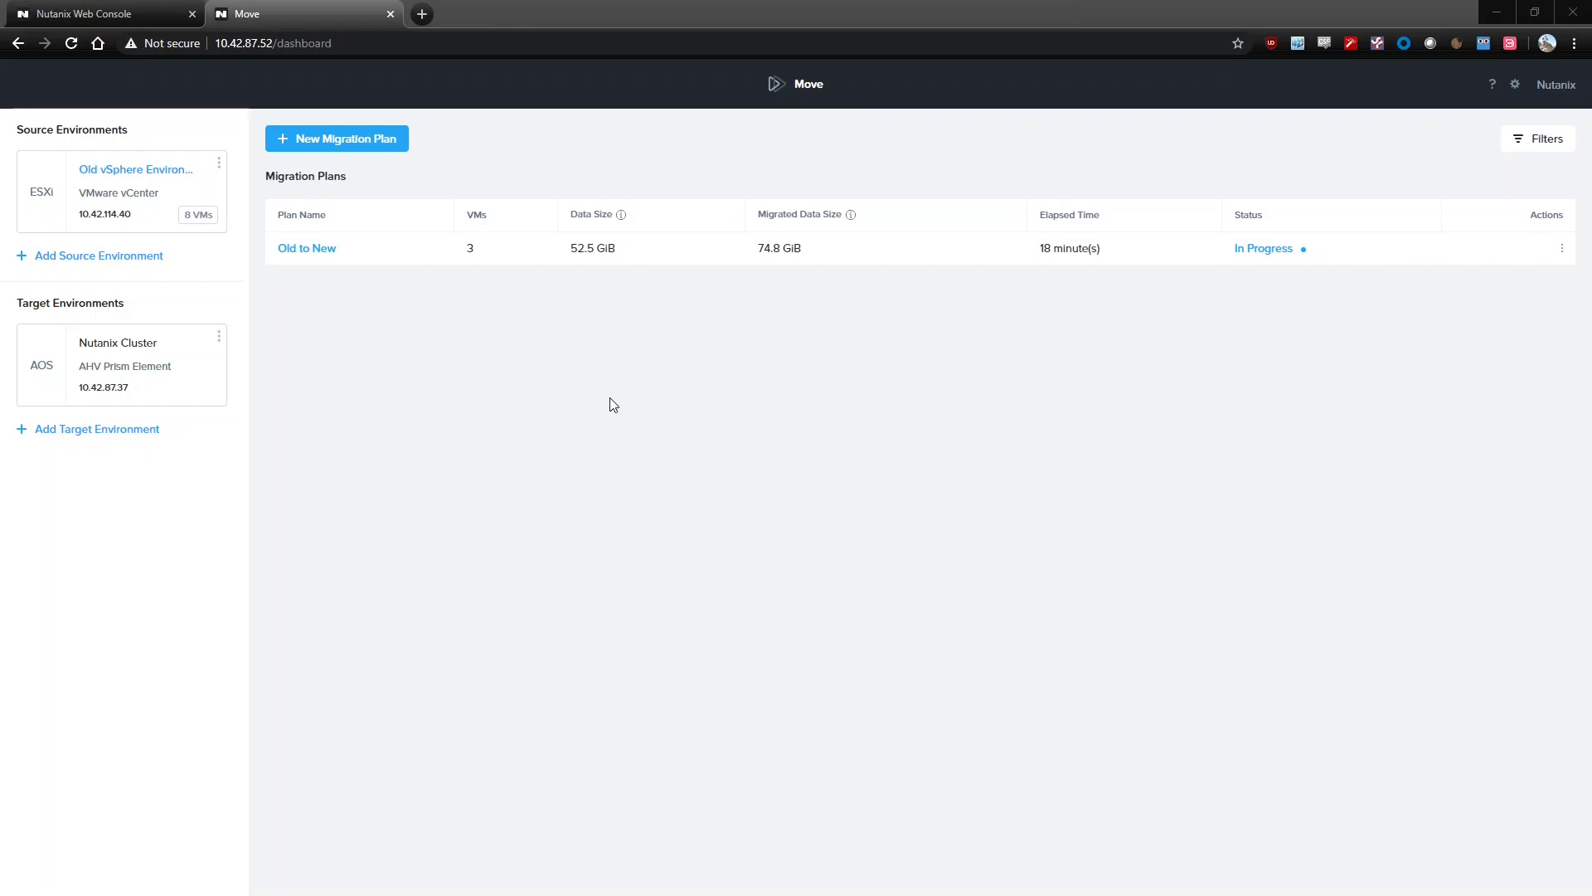
Select all three Old to New VMs, confirm their cutover, and return to the dashboard
click(1281, 253)
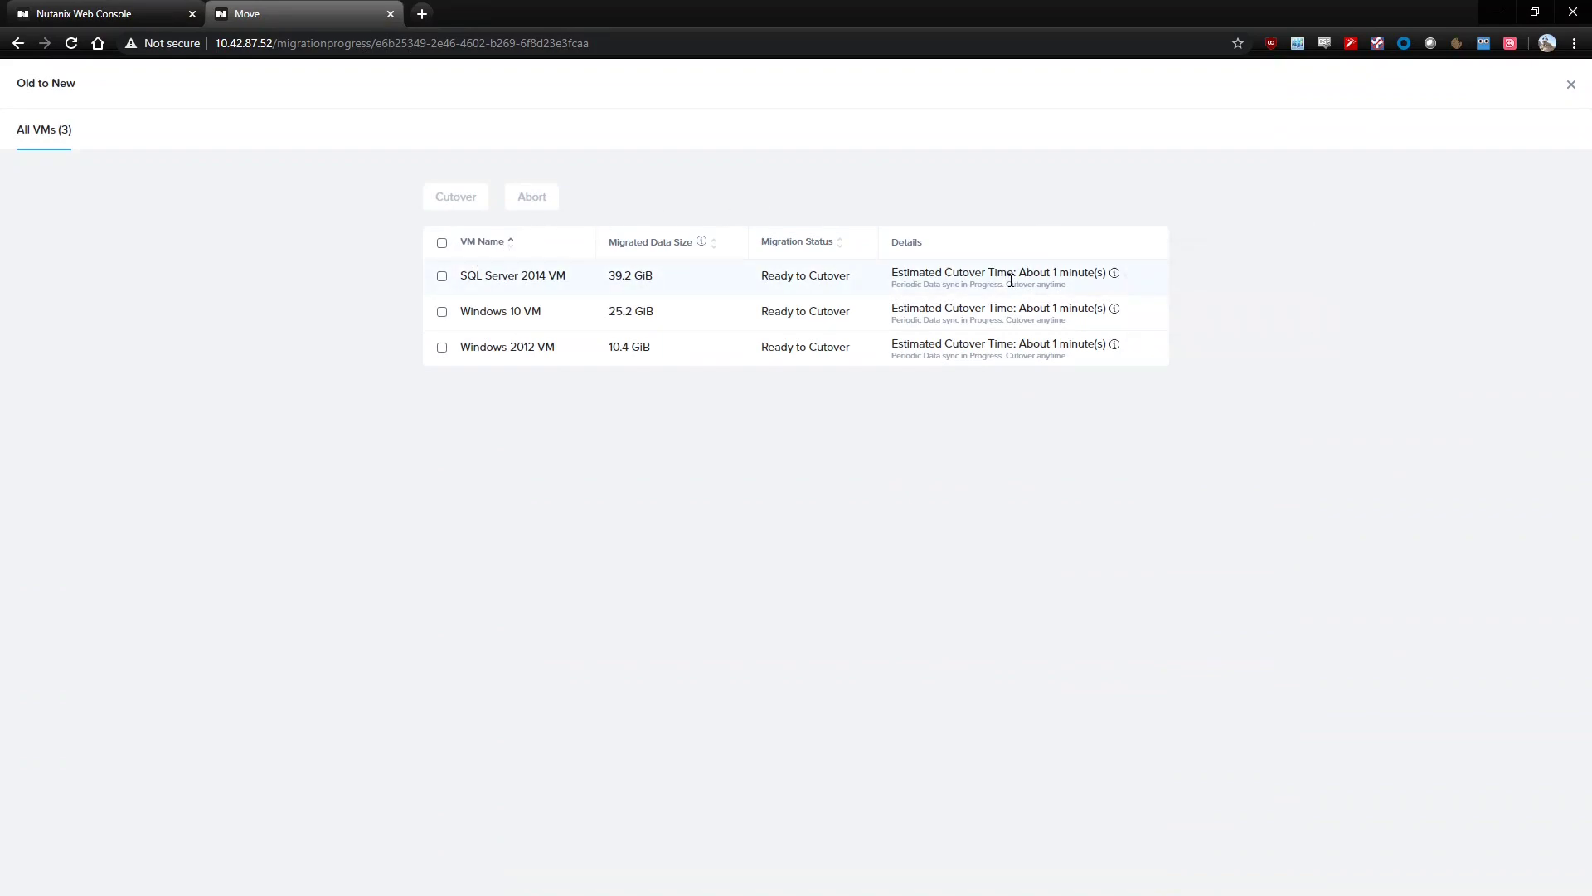
click(442, 242)
click(465, 209)
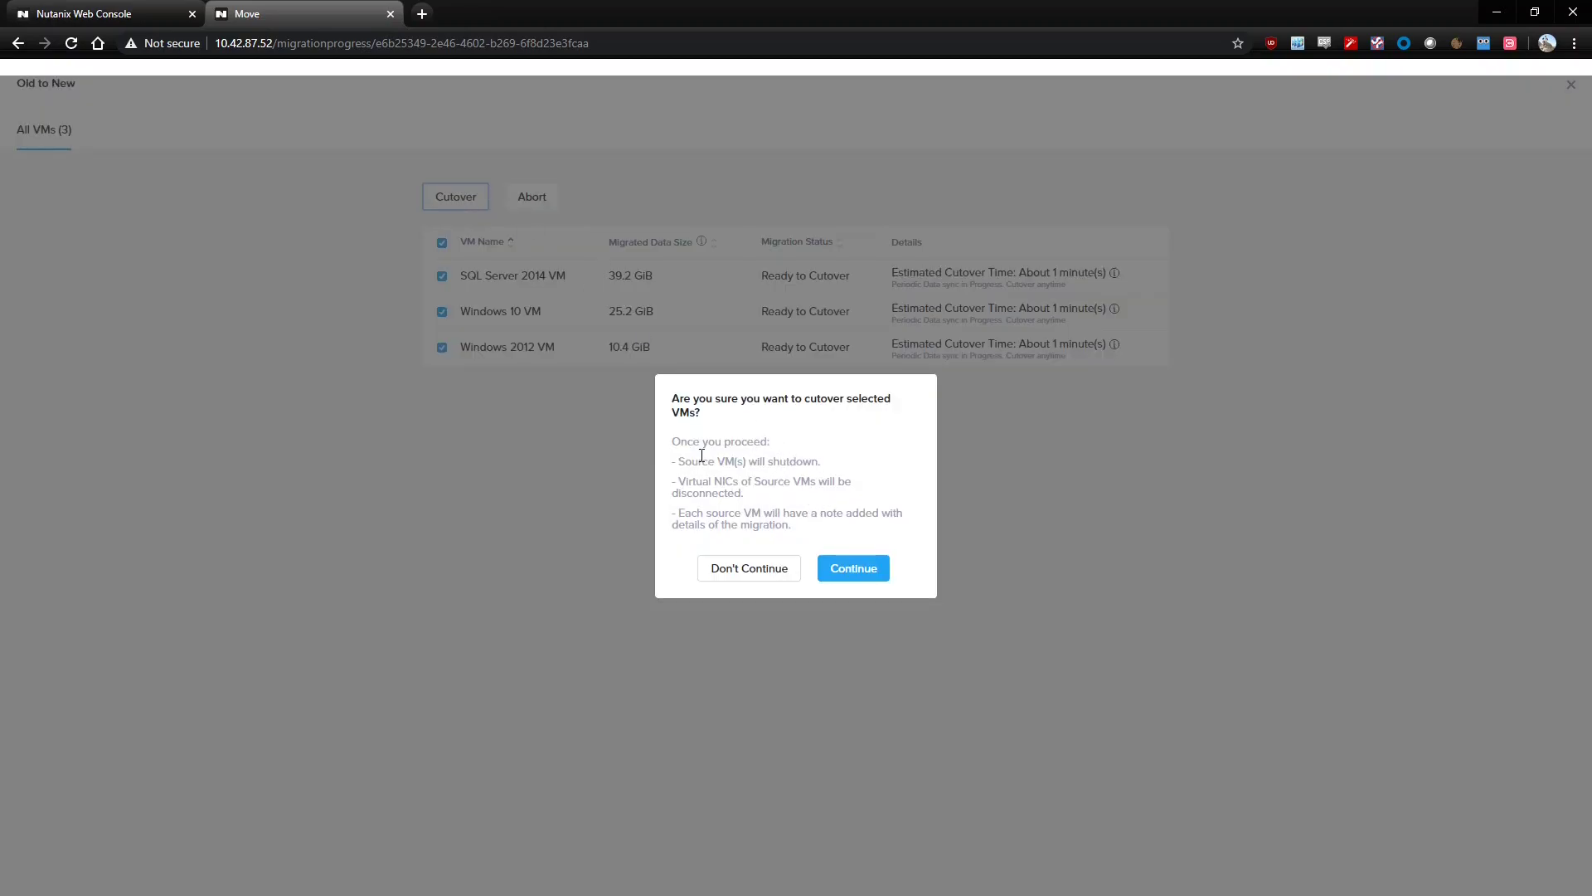
click(853, 568)
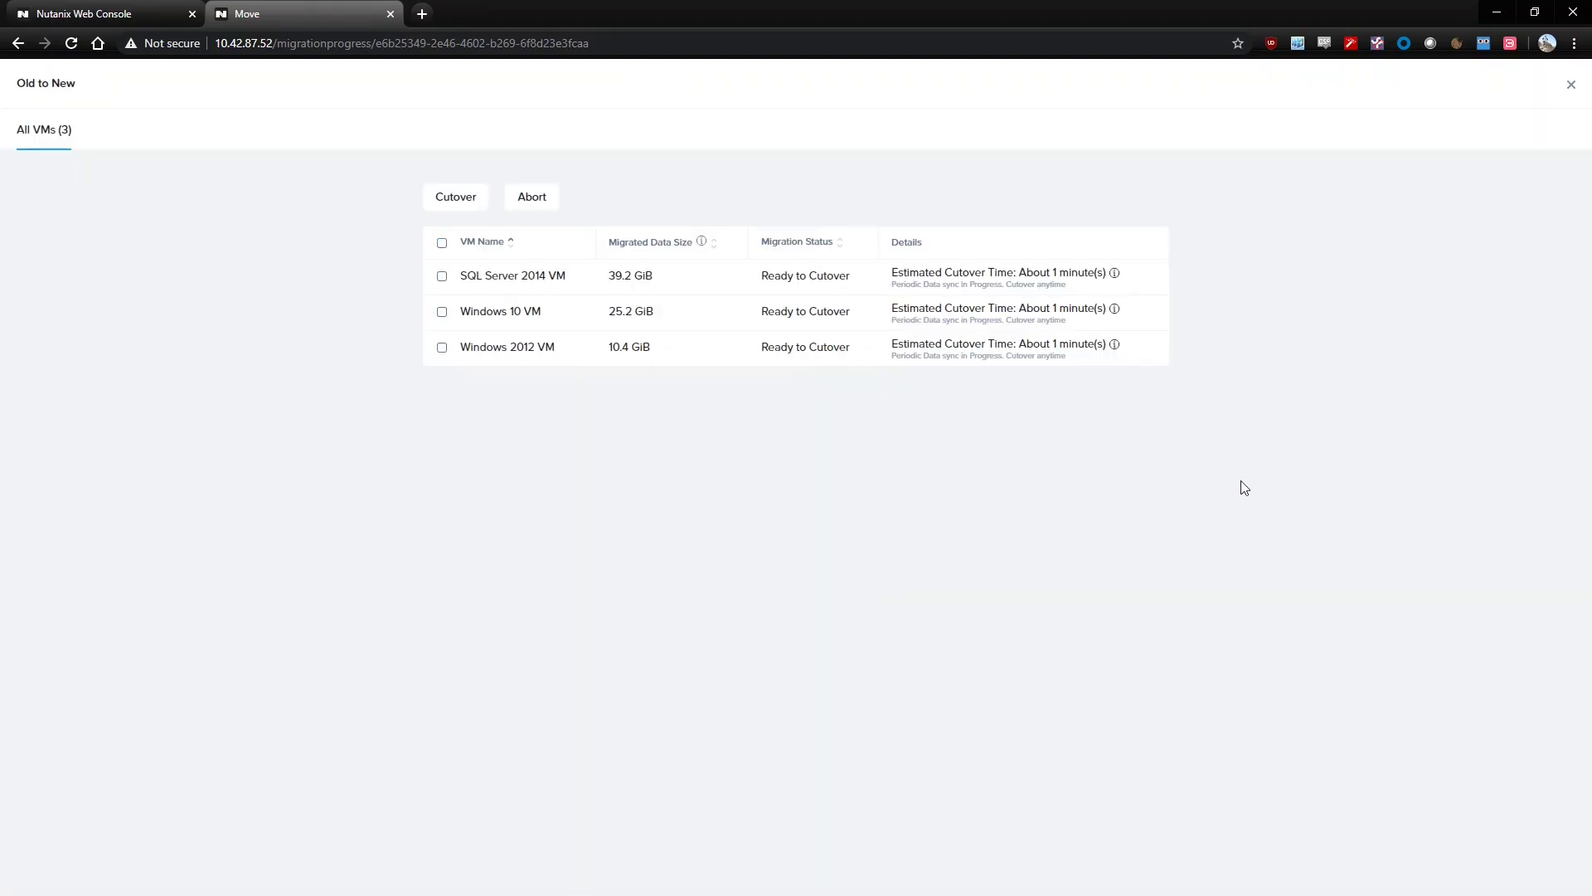
click(1570, 87)
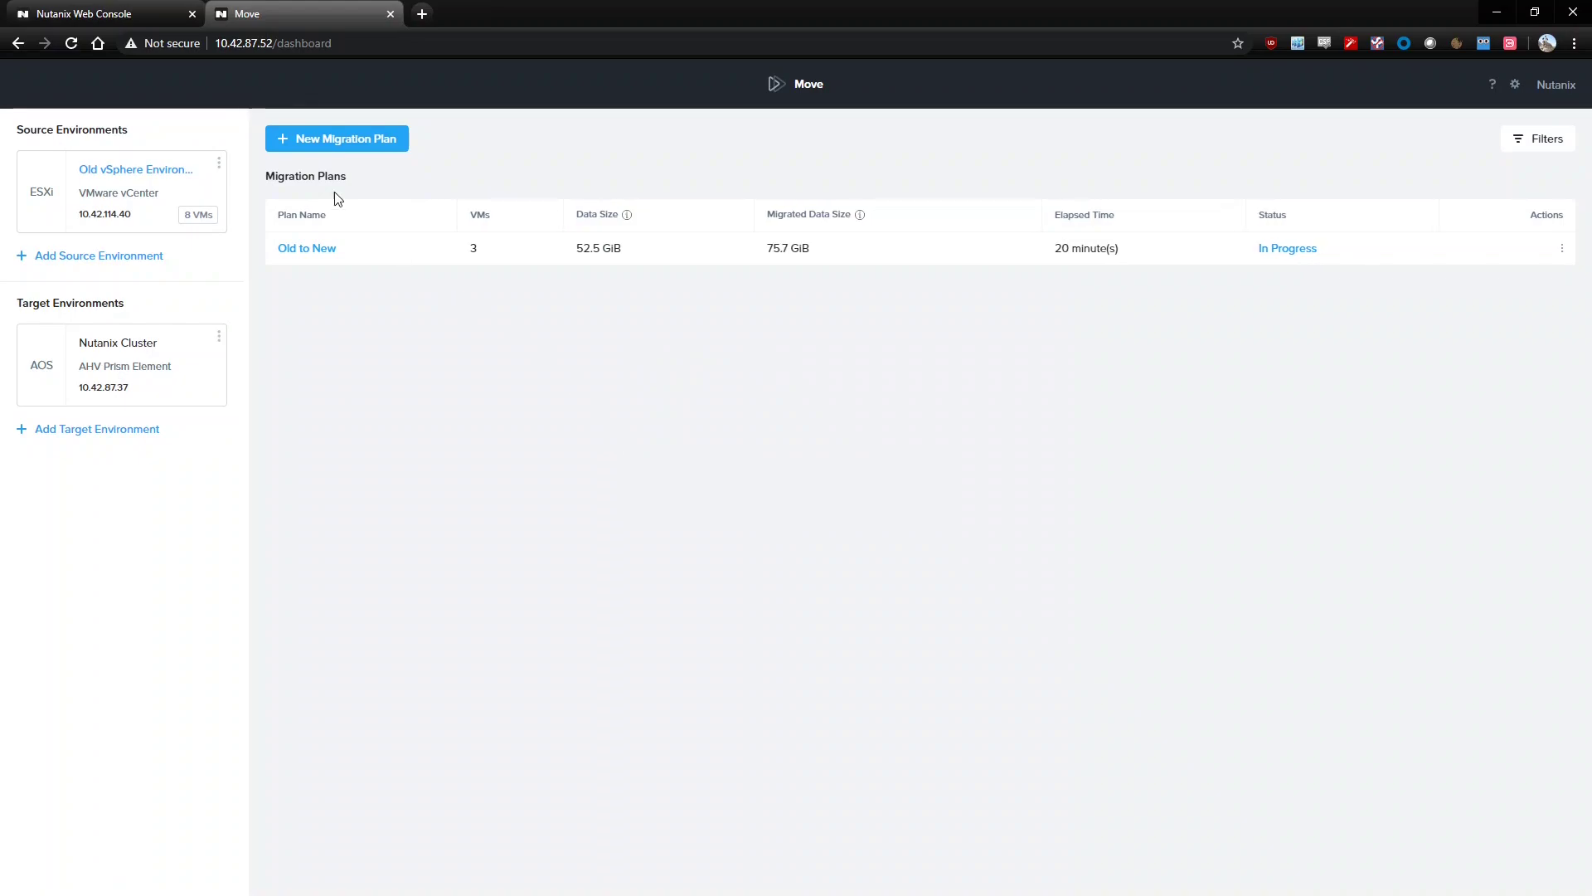
Sign in to the Prism web console as user 'admin' with the account password
click(132, 13)
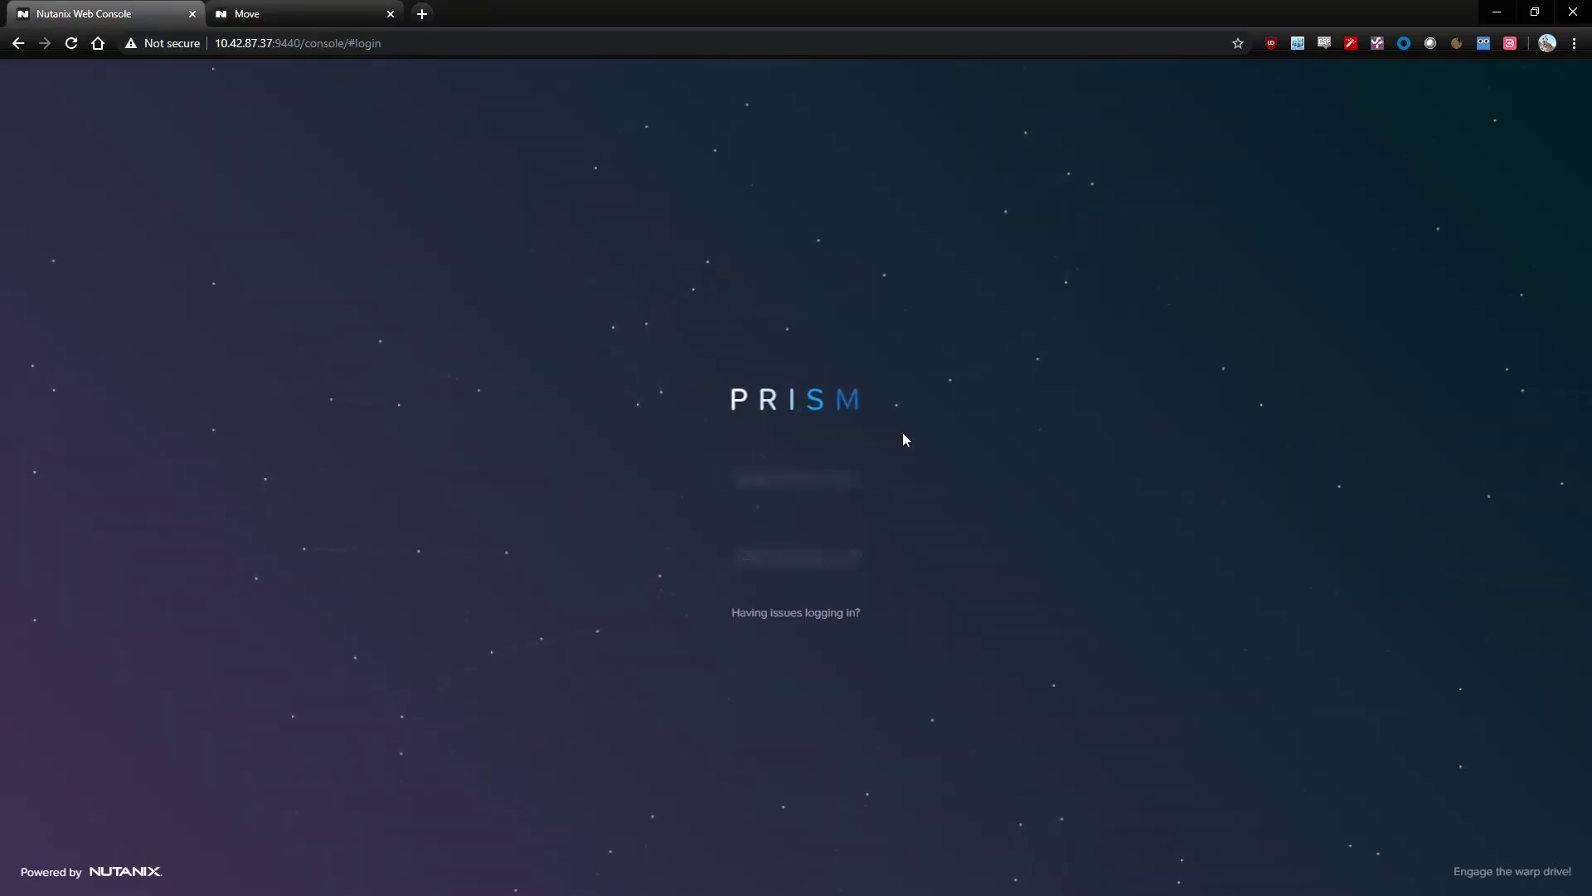
text(admin)
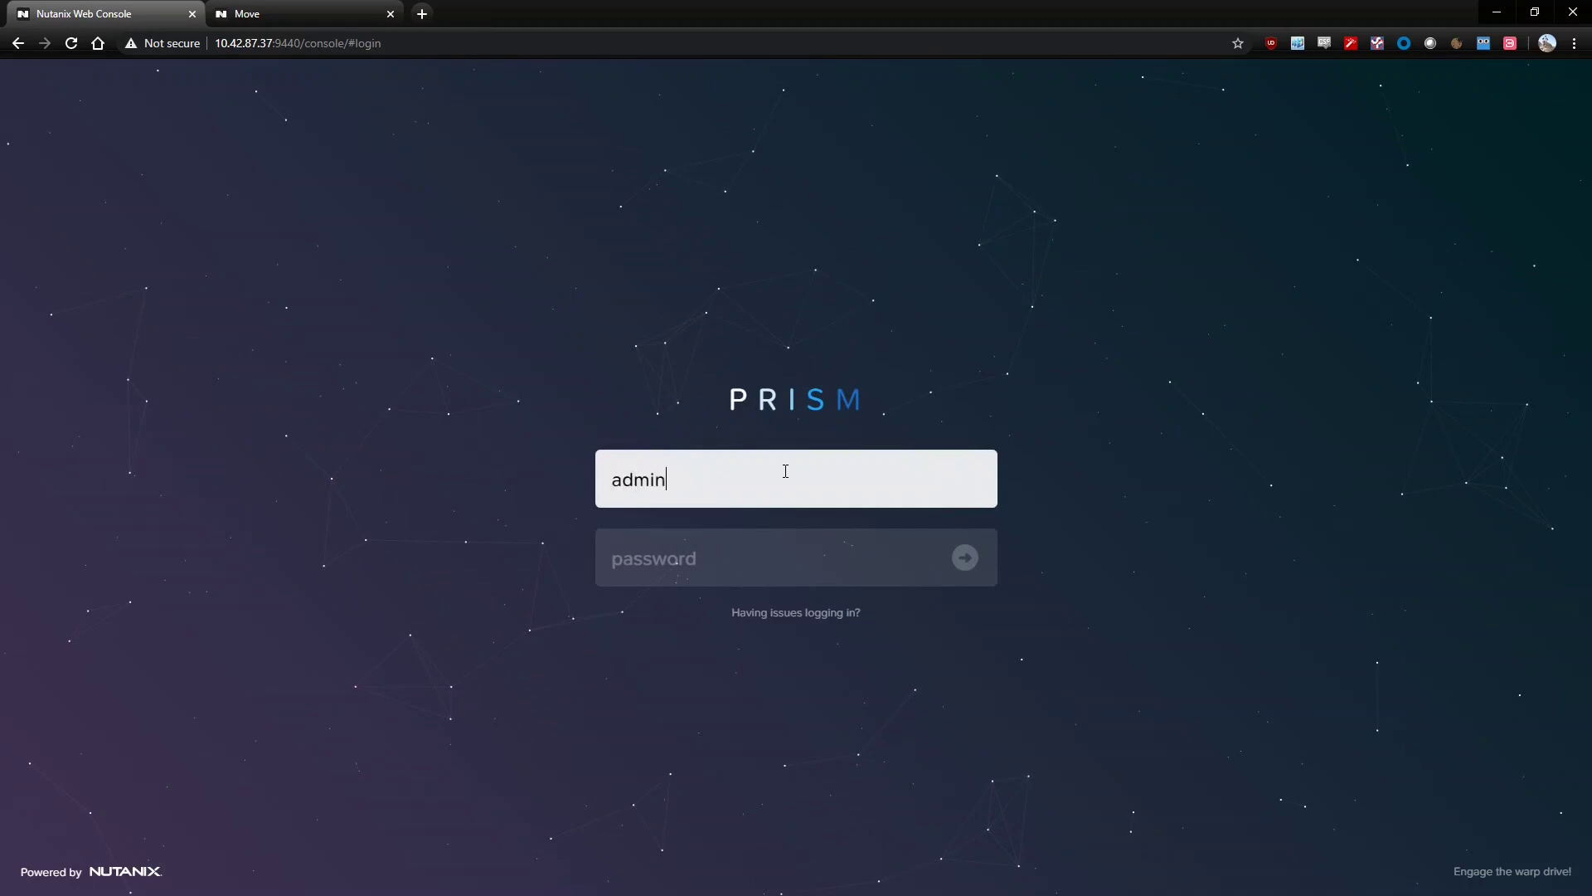
key(Tab)
text(nutanix)
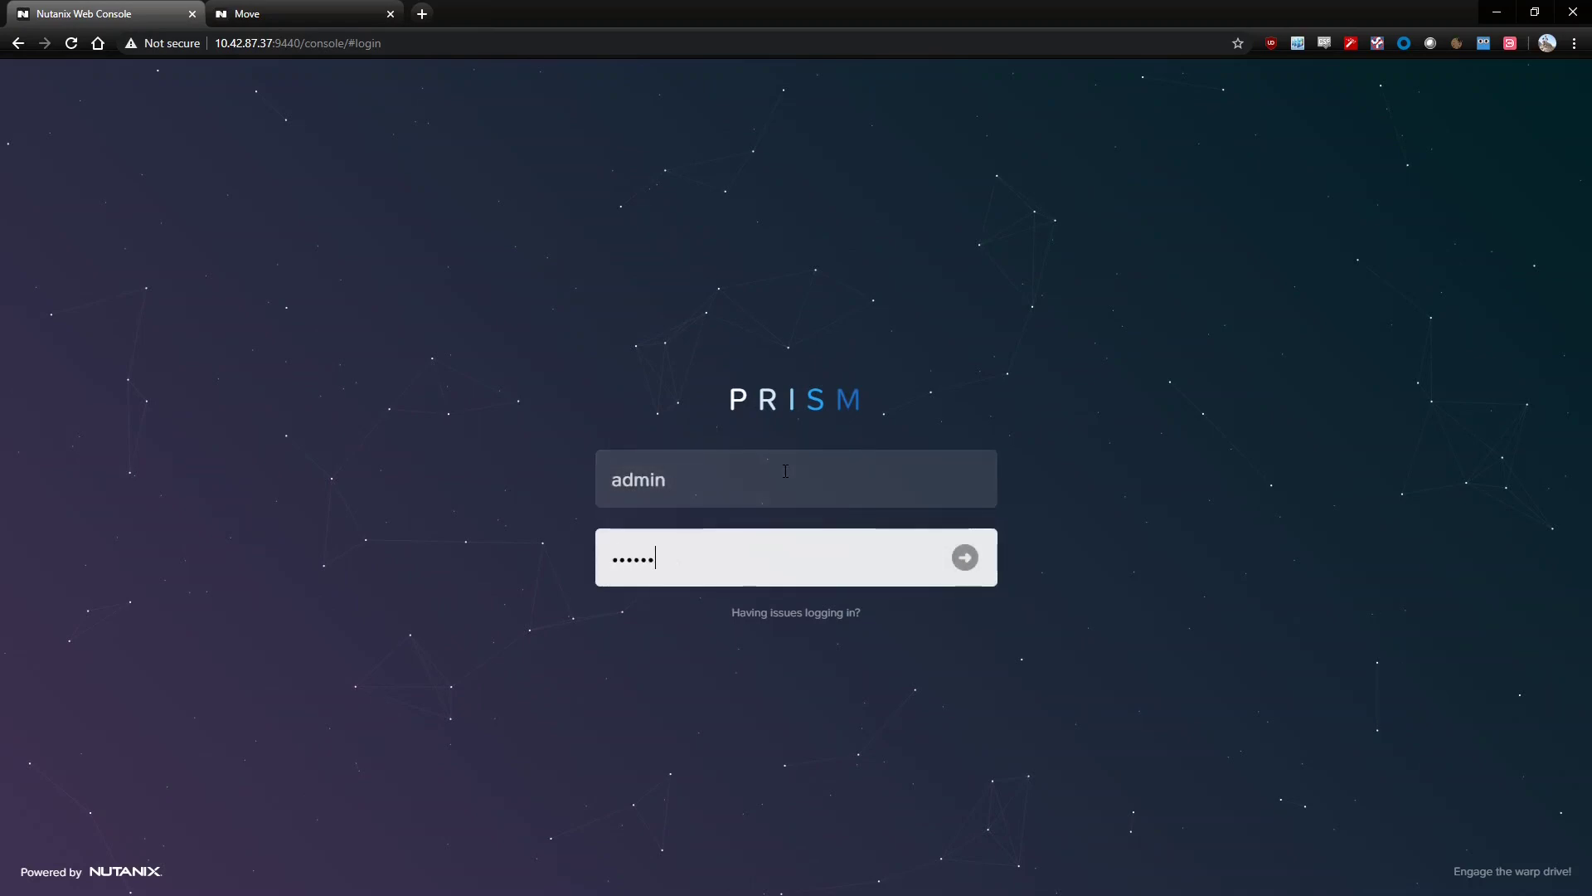
text(!)
key(Return)
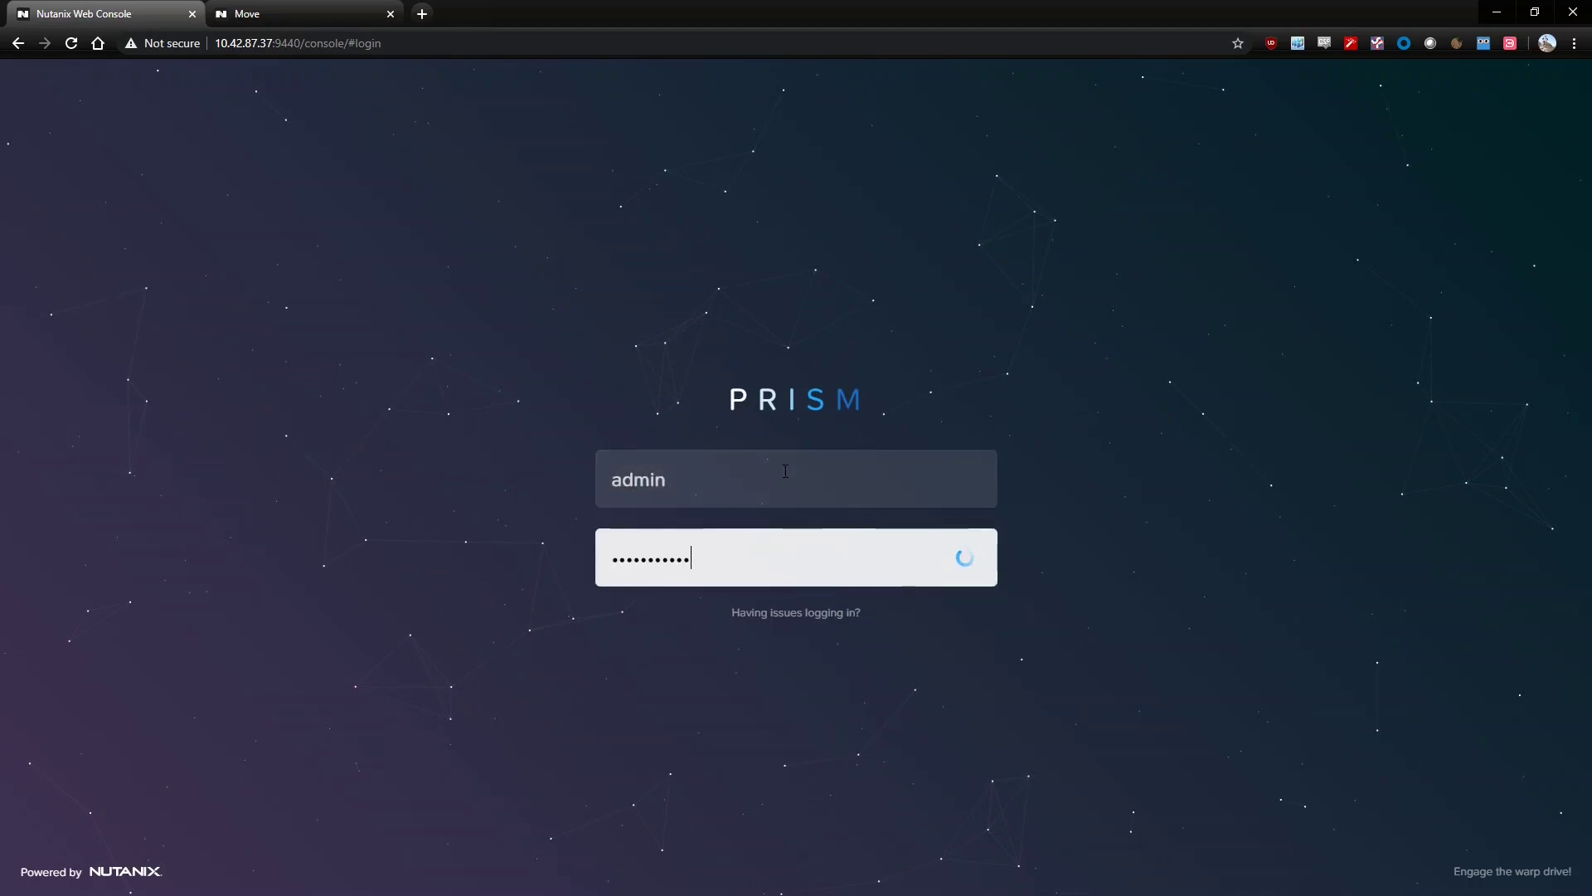
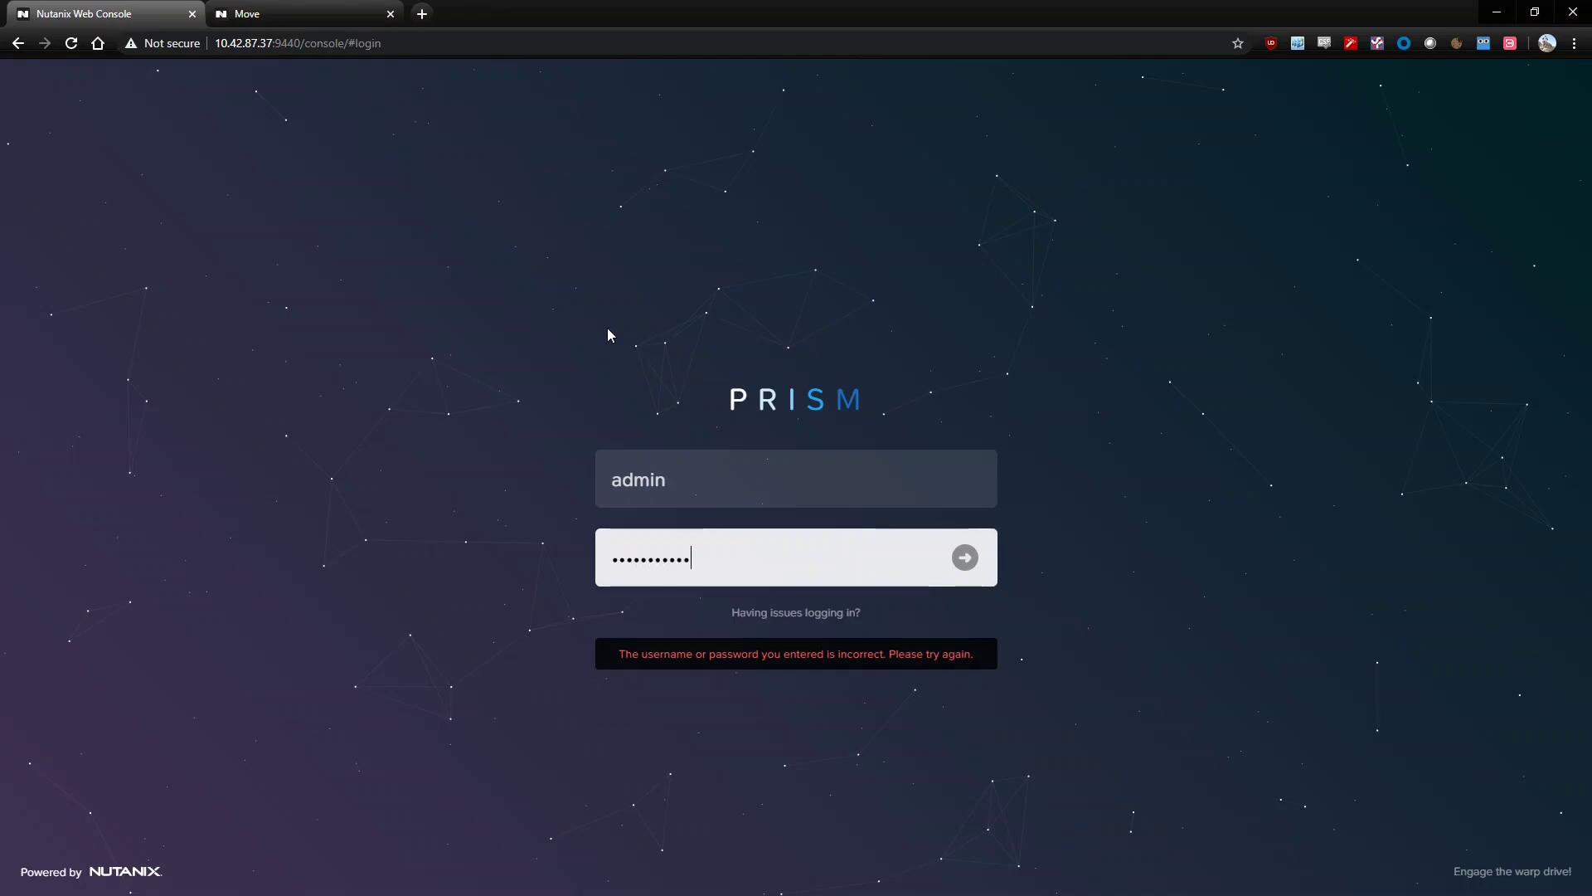
Log in as admin, glance at Recent Tasks, and open PHX-POC087's VM table
key(Return)
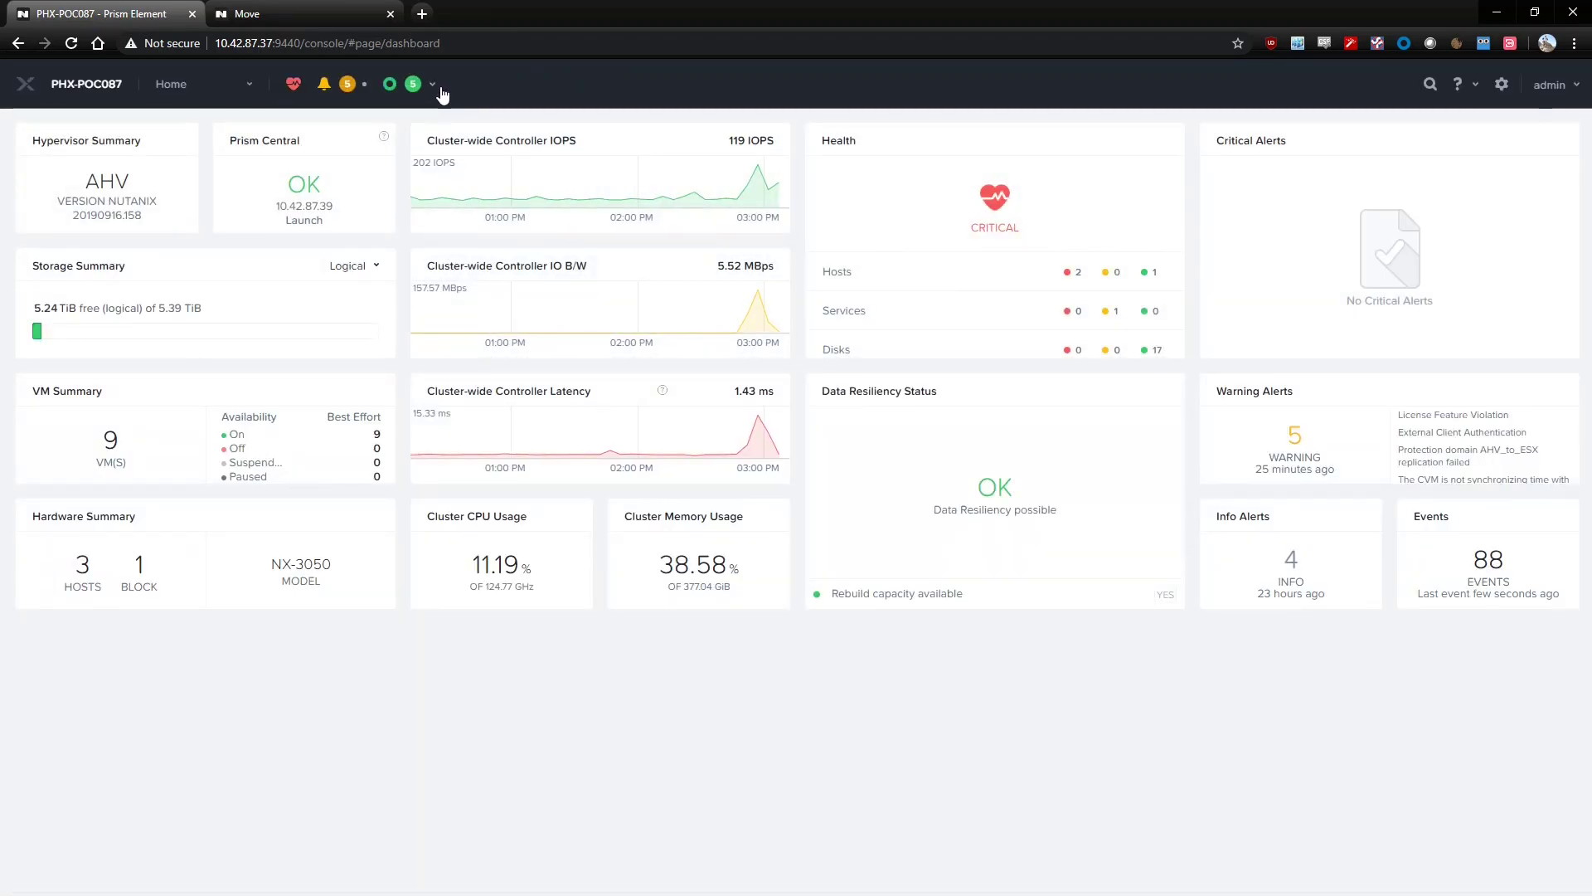
click(439, 89)
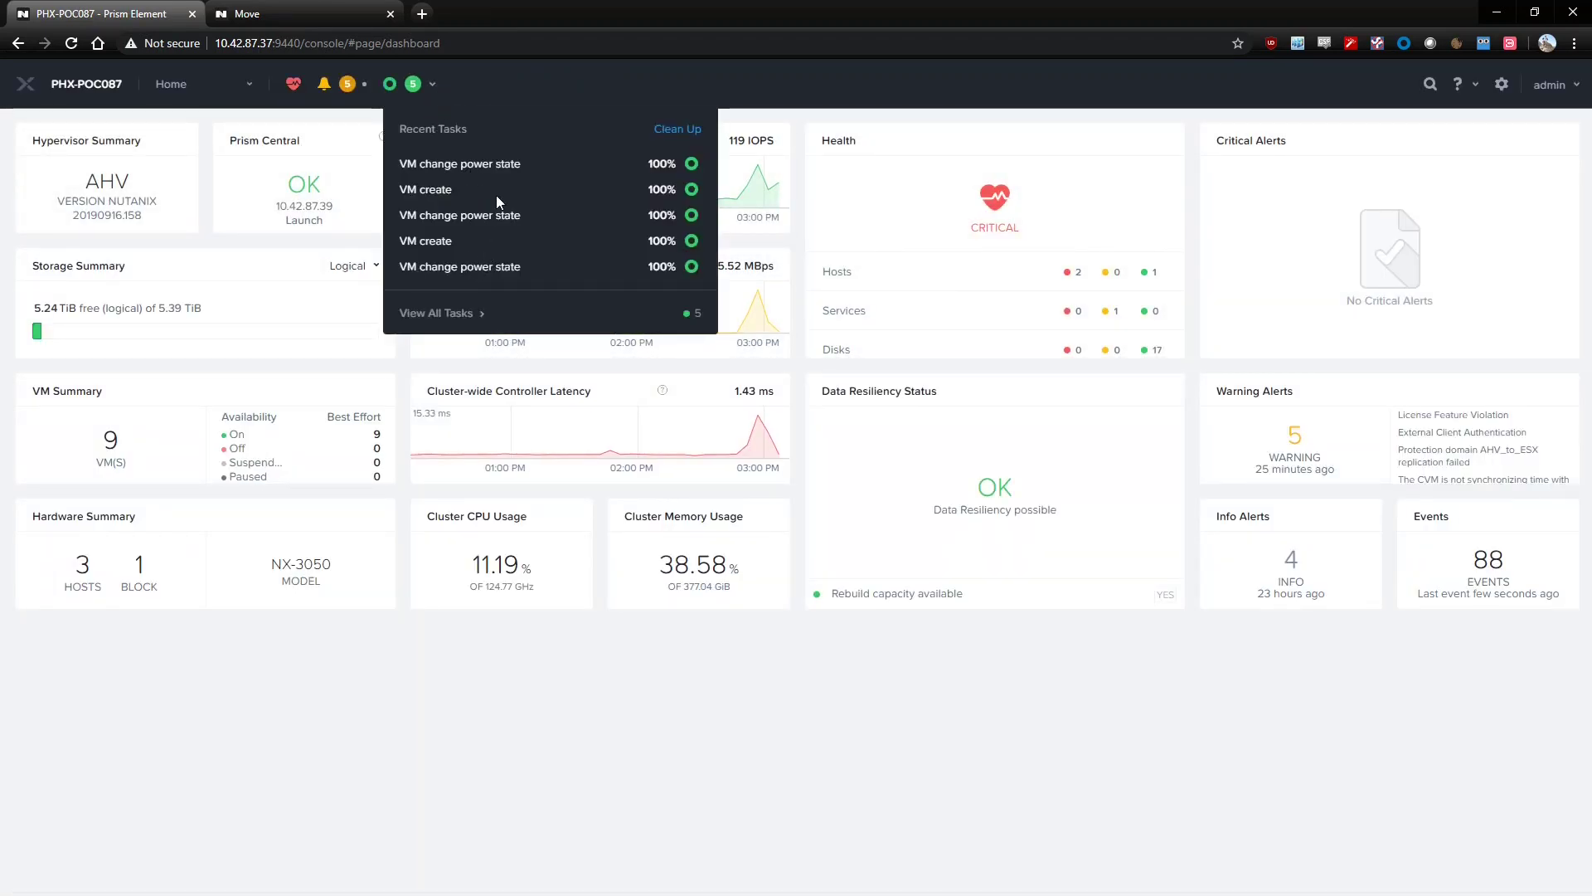
click(466, 71)
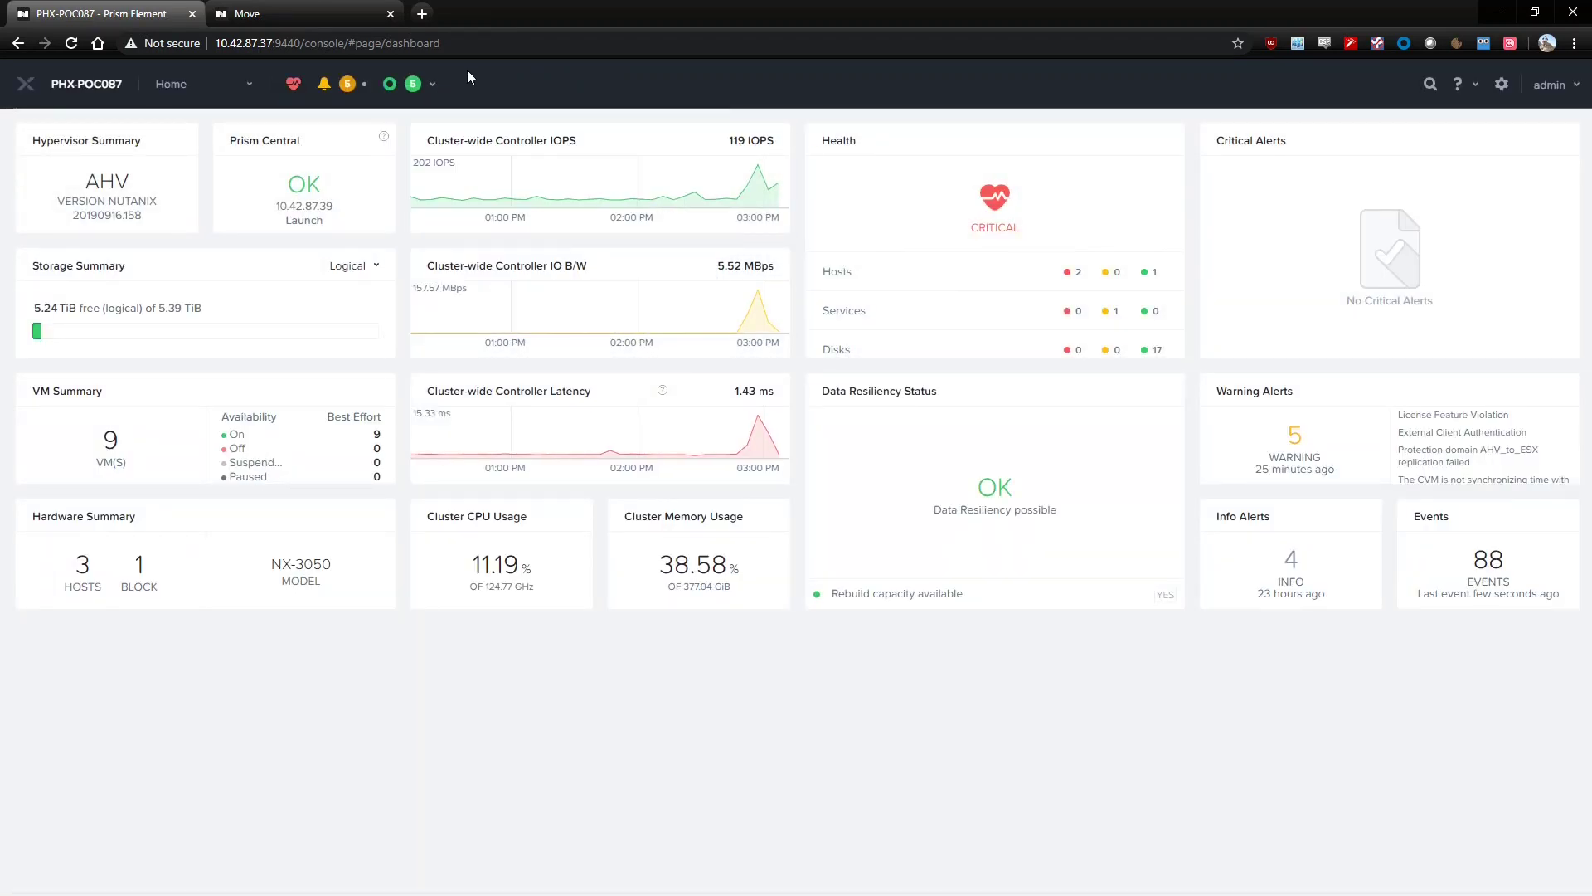
click(252, 86)
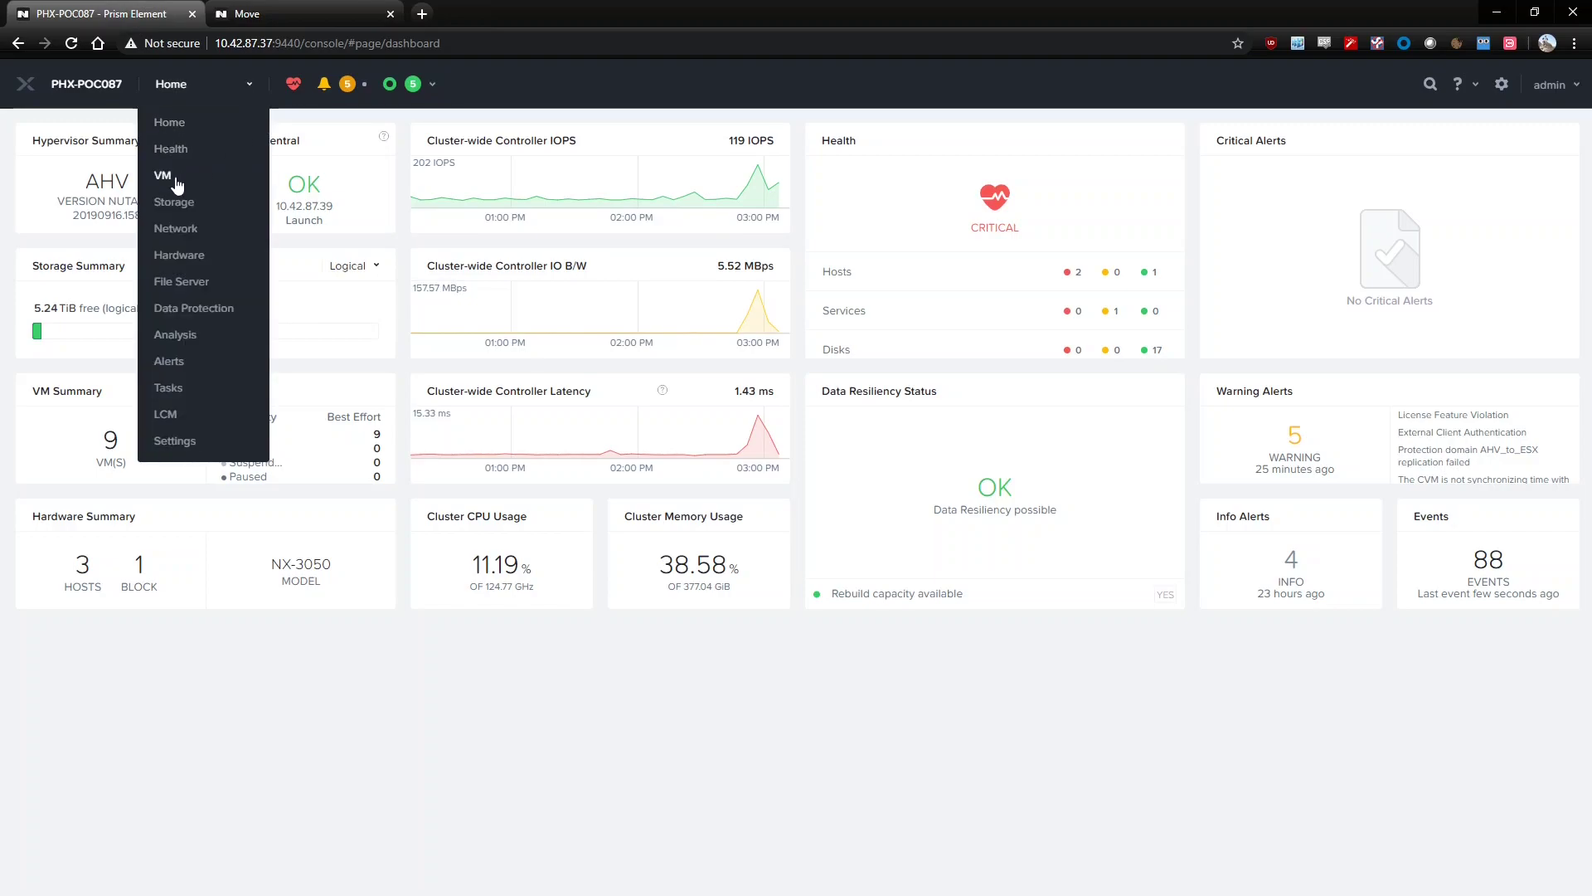
click(163, 177)
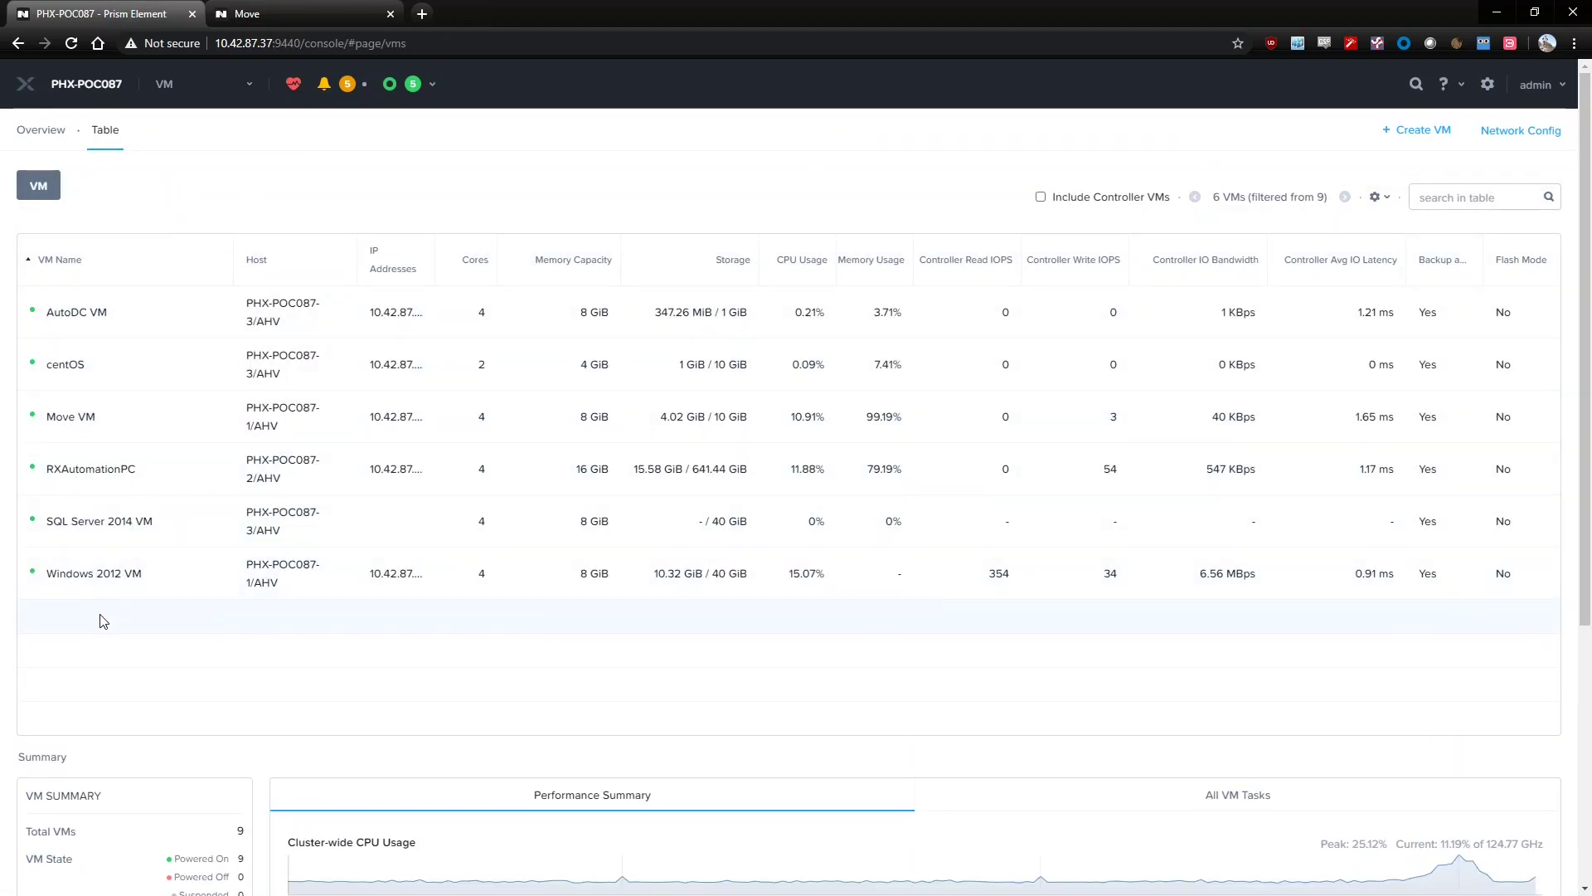
Launch the SQL Server 2014 VM's console to view it, then close it
click(97, 524)
click(1028, 757)
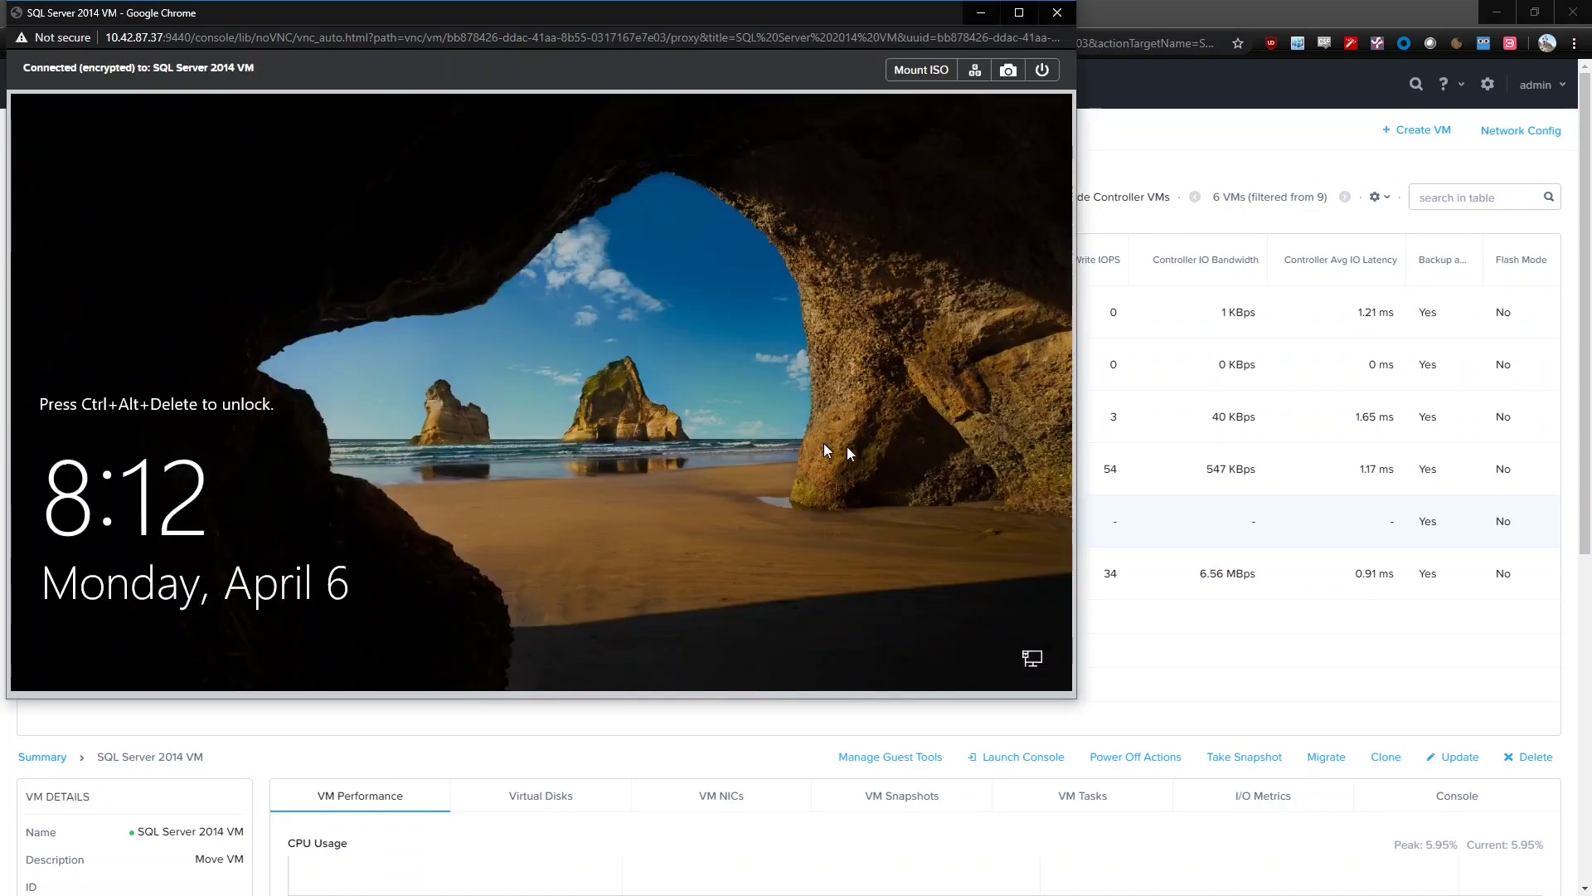
click(1058, 15)
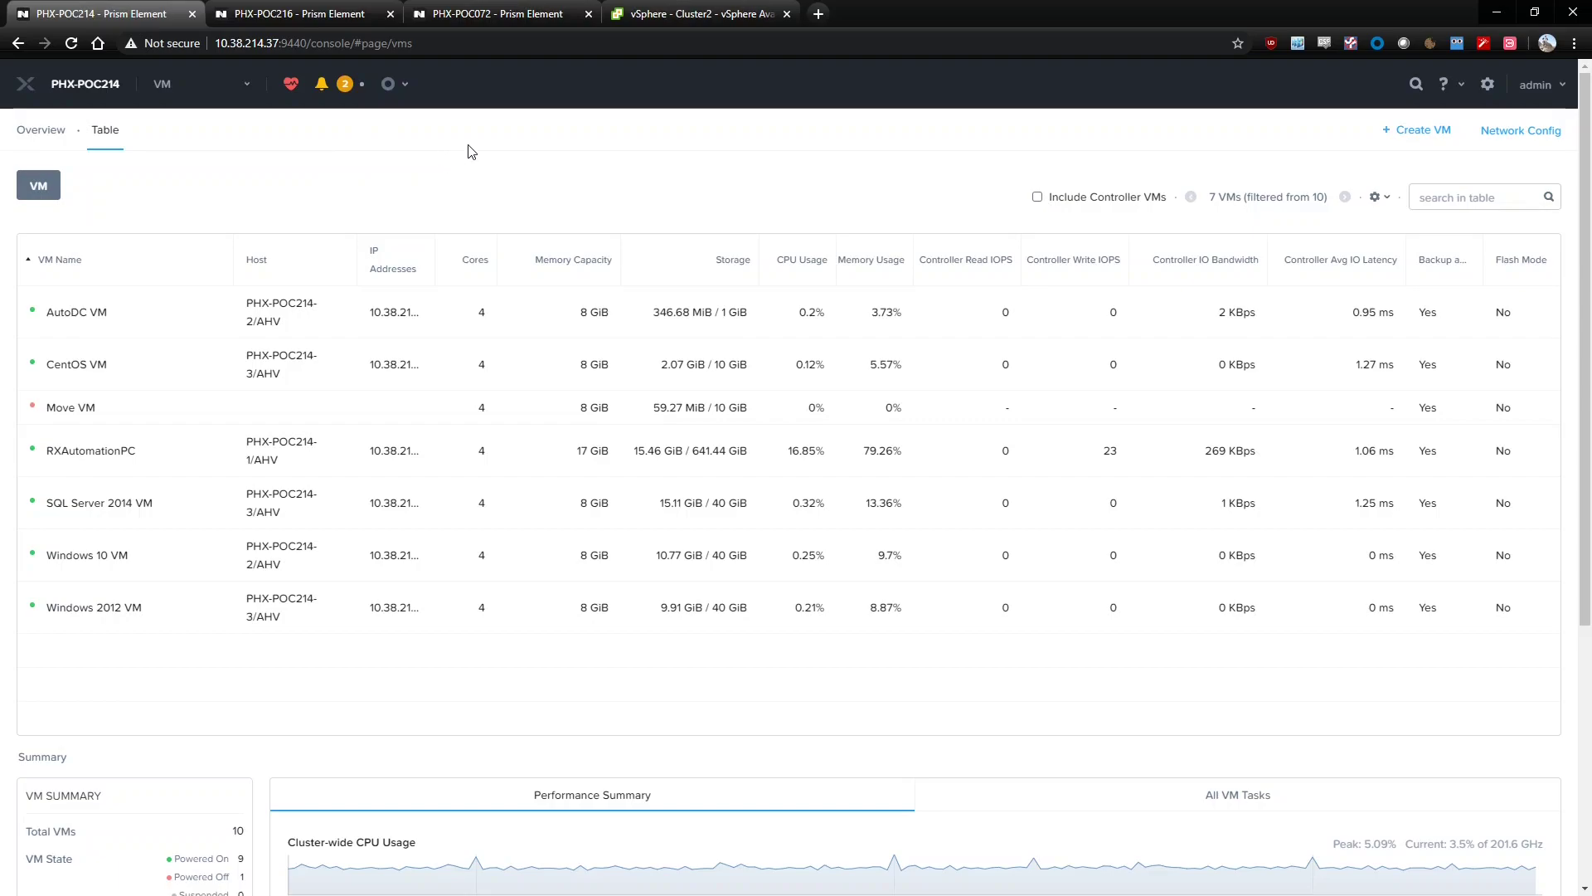
Compare Cluster2's vSphere Availability (HA off) with PHX-POC216's ESXi VM table
click(661, 9)
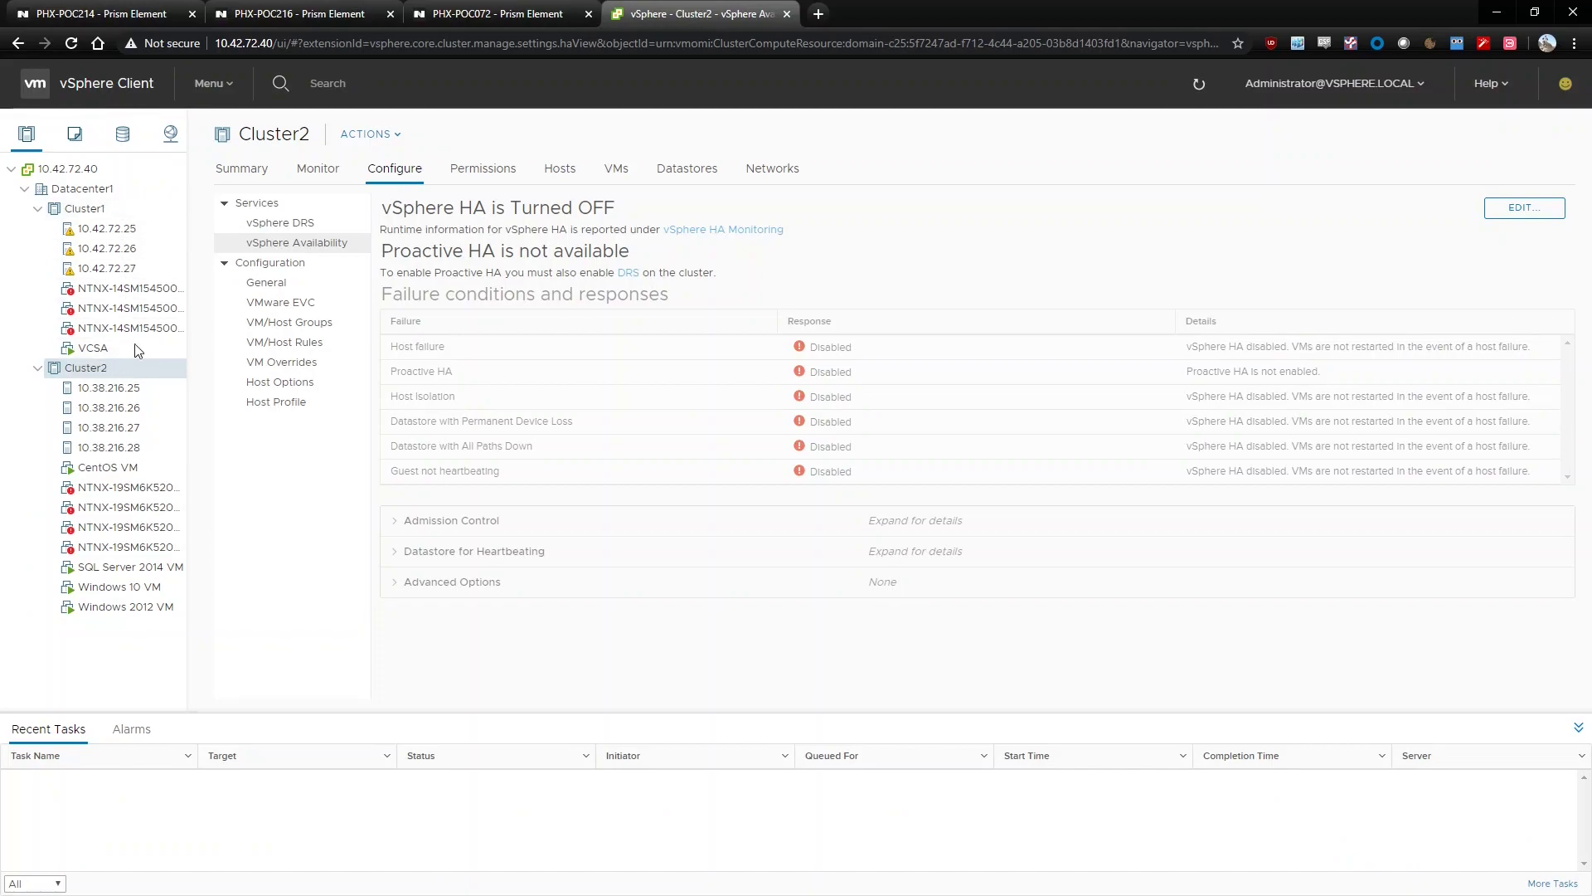
click(276, 10)
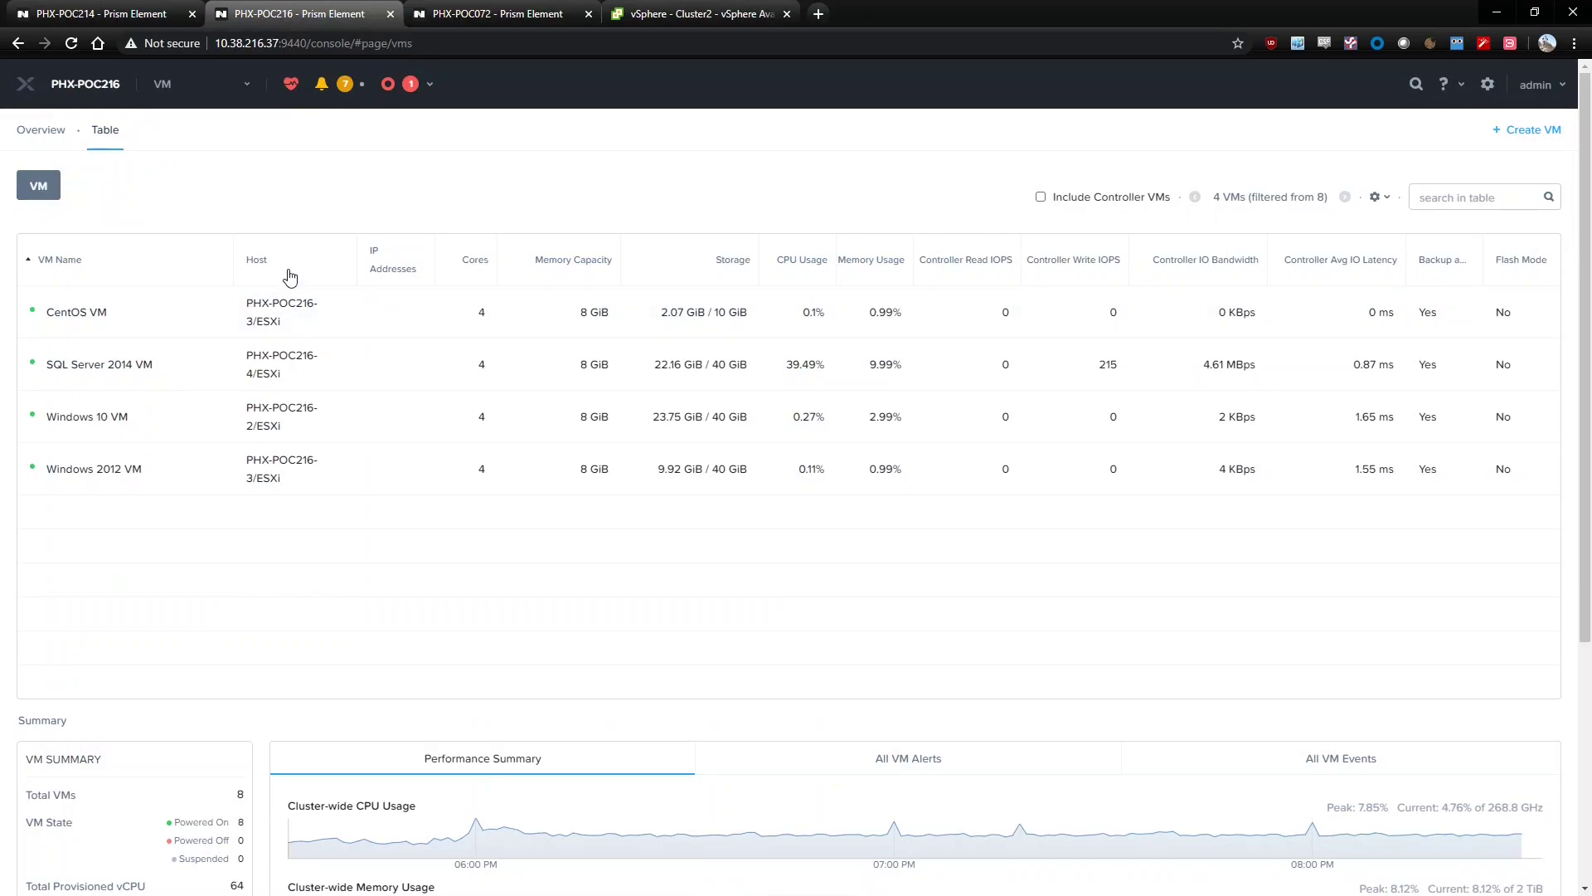
click(709, 10)
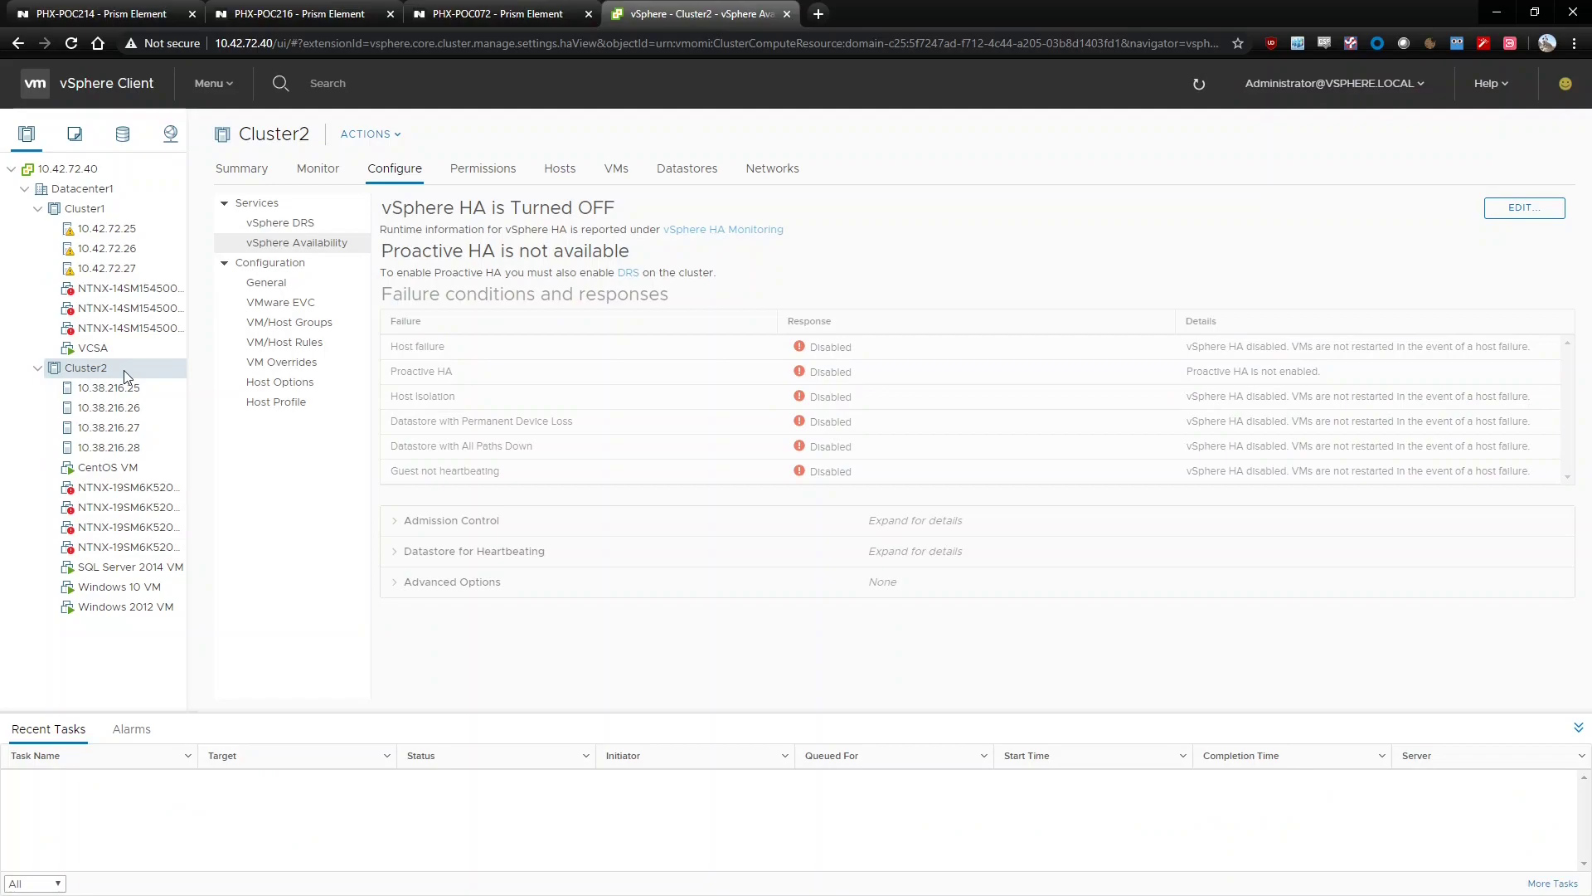
click(286, 13)
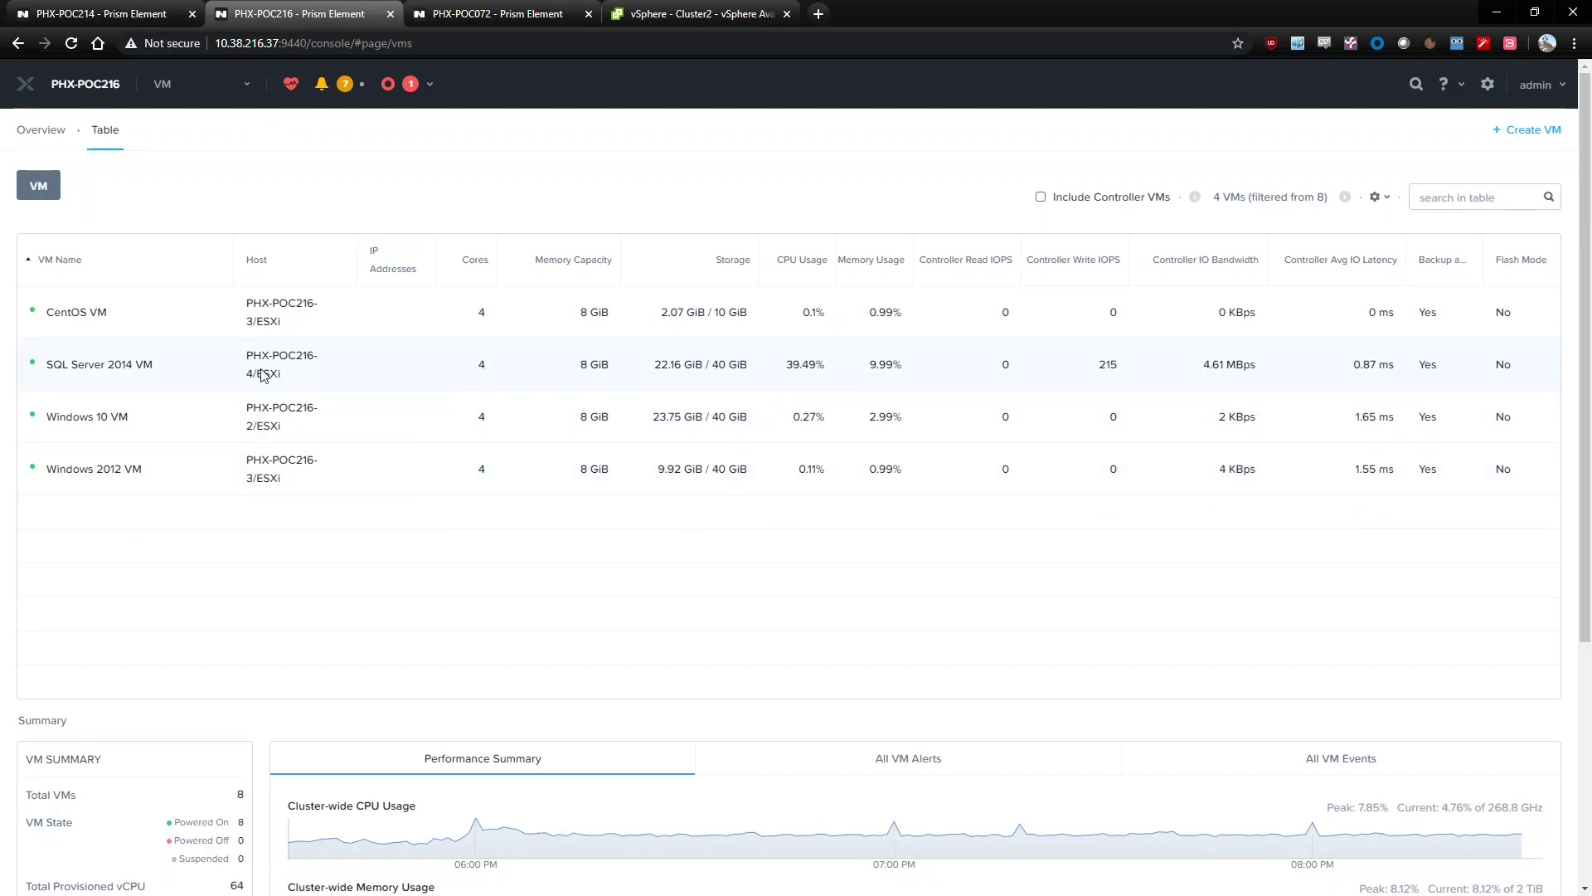
Recheck Cluster2 in vSphere, then open PHX-POC216's cluster Settings page
click(653, 7)
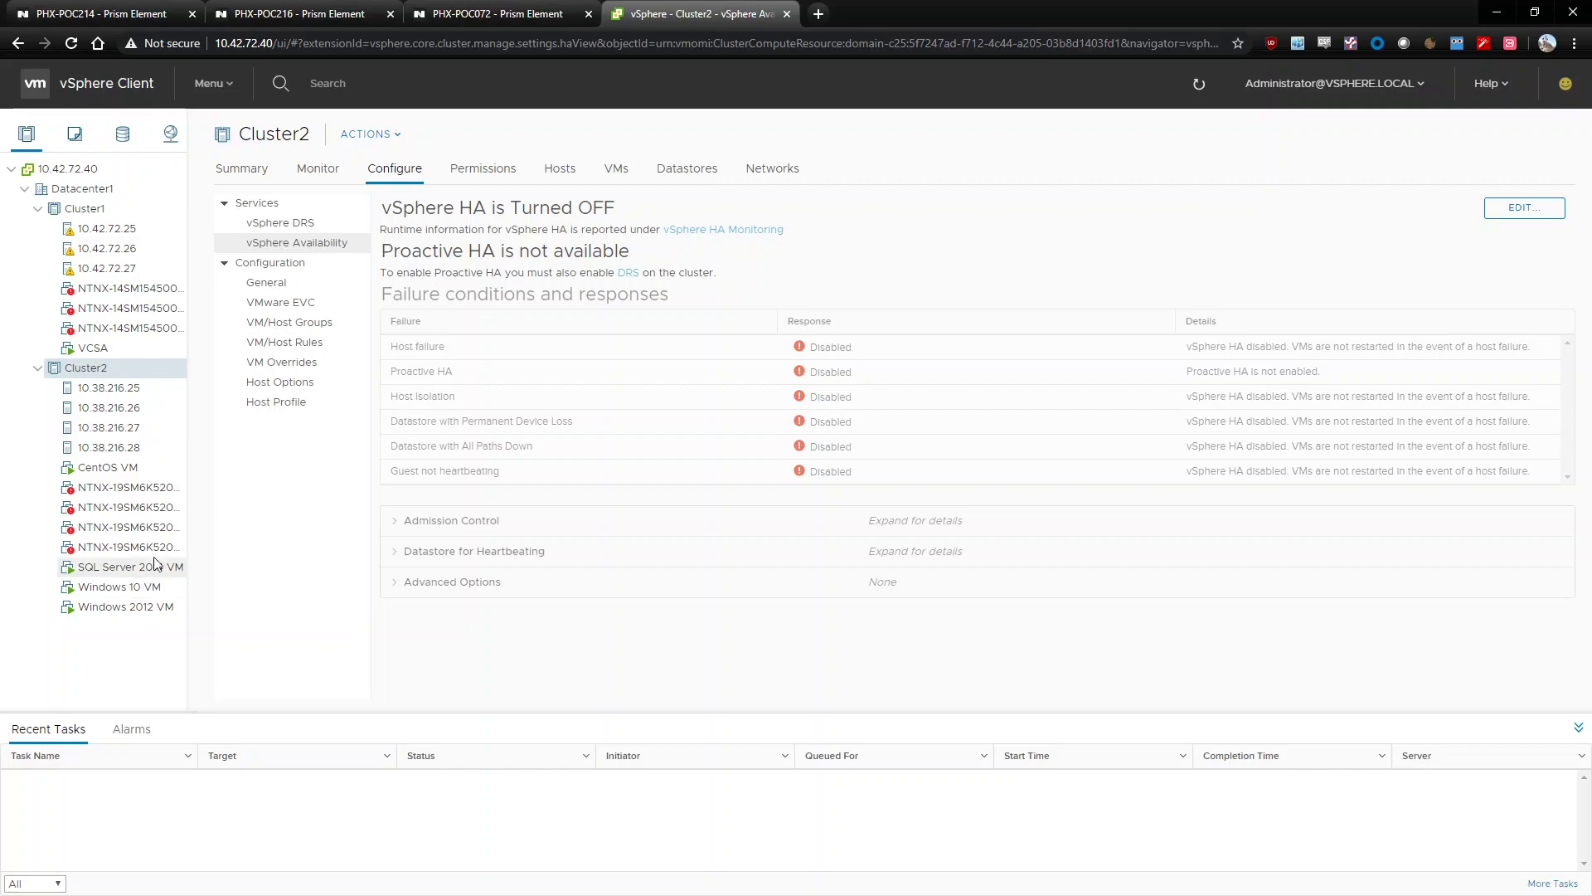
click(292, 10)
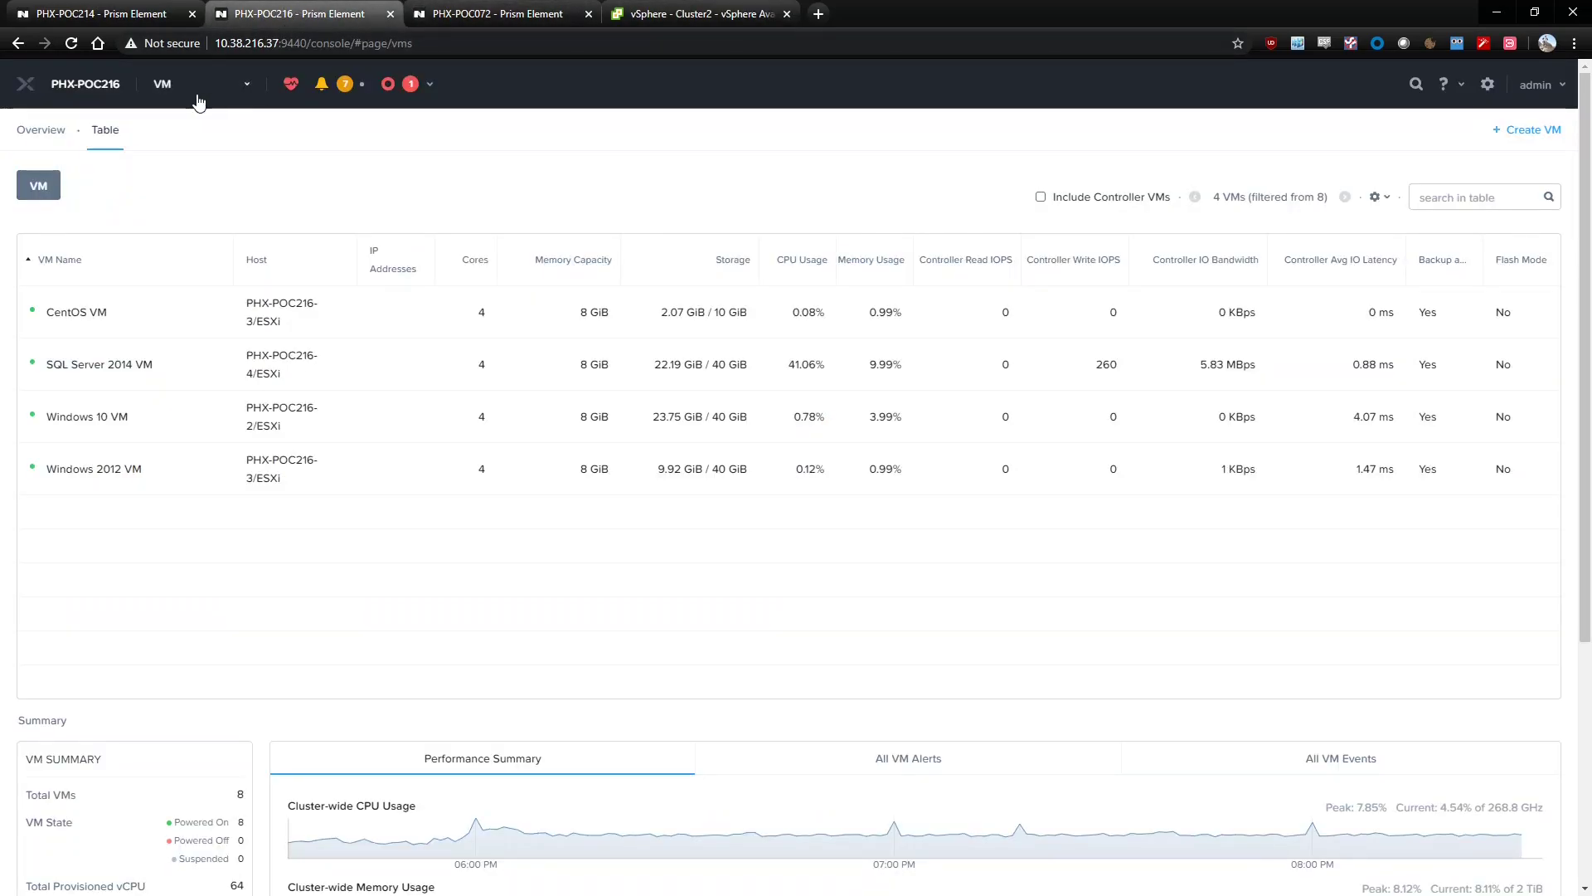
click(235, 85)
click(170, 414)
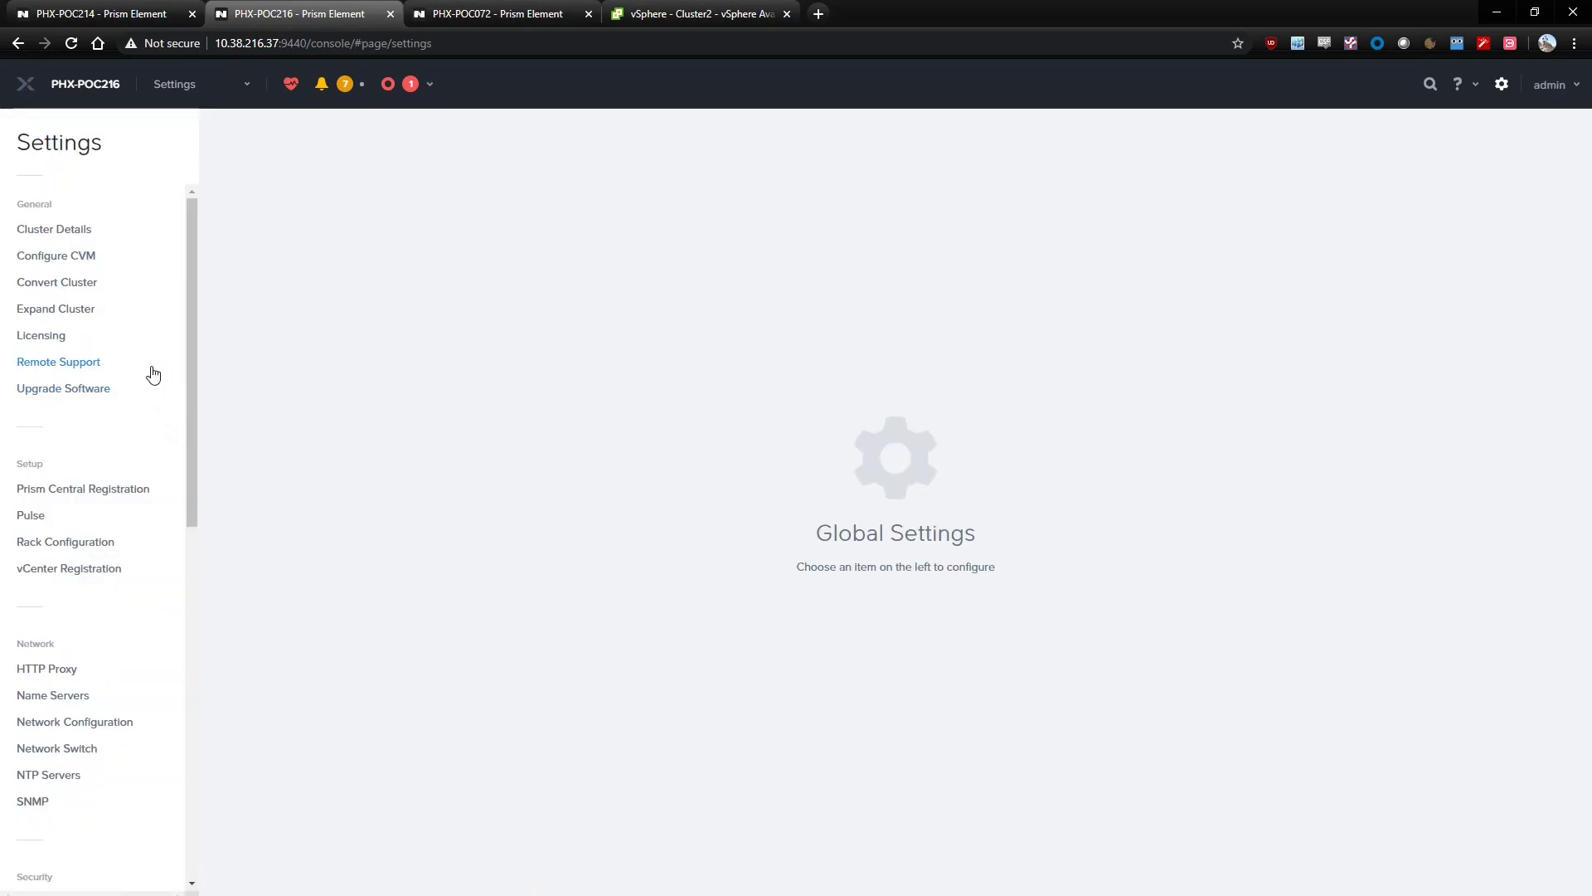
Validate converting PHX-POC216 to AHV using vCenter 10.42.72.40 and its administrator credentials
click(80, 284)
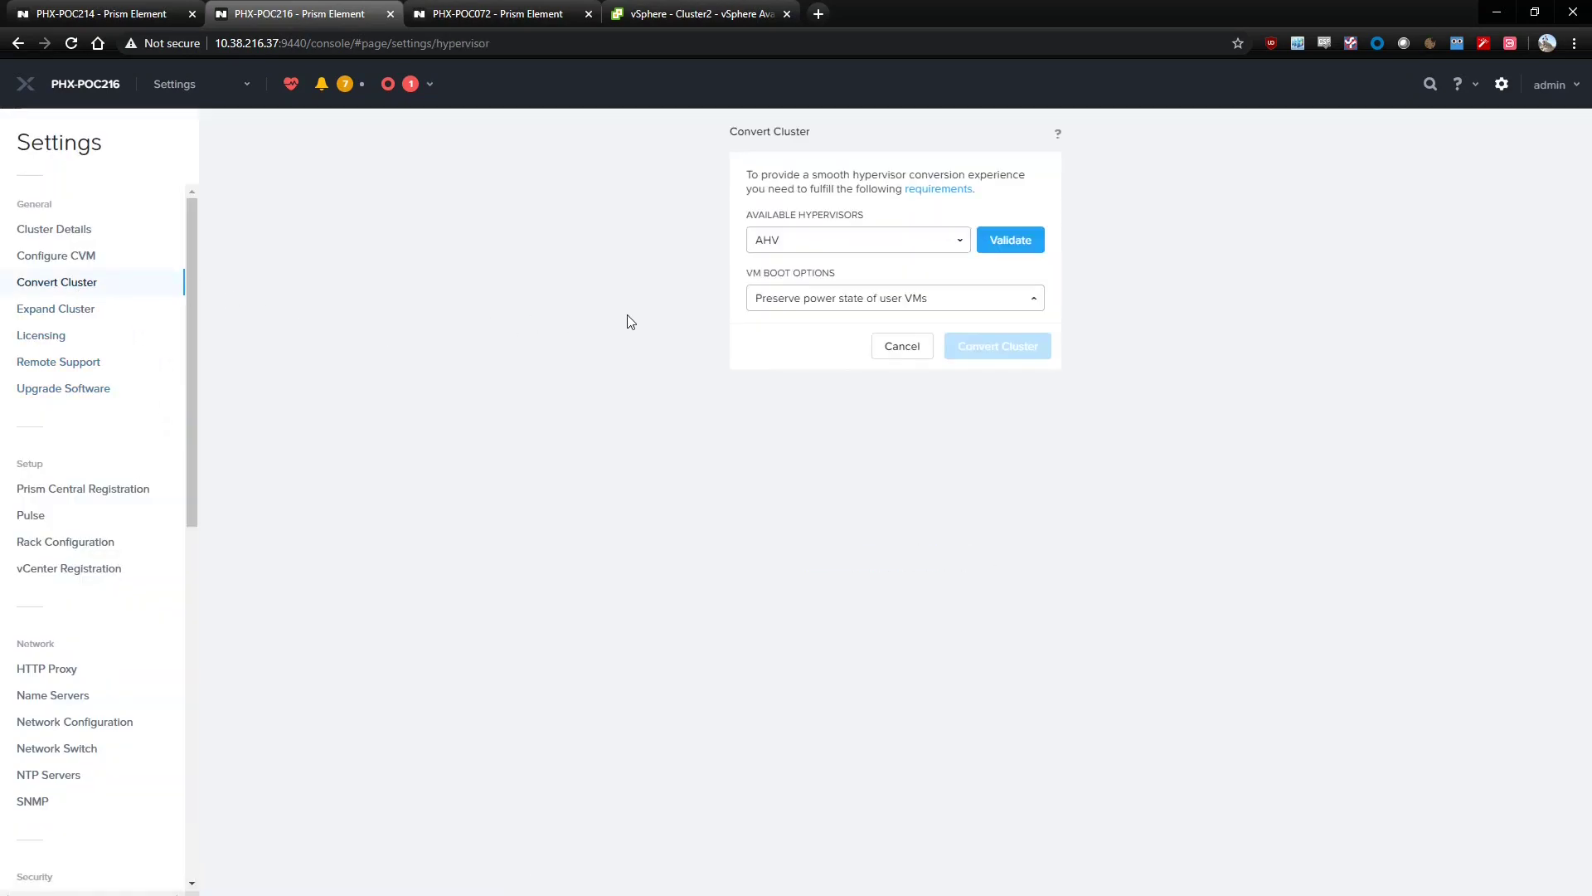
click(960, 241)
click(962, 241)
click(993, 241)
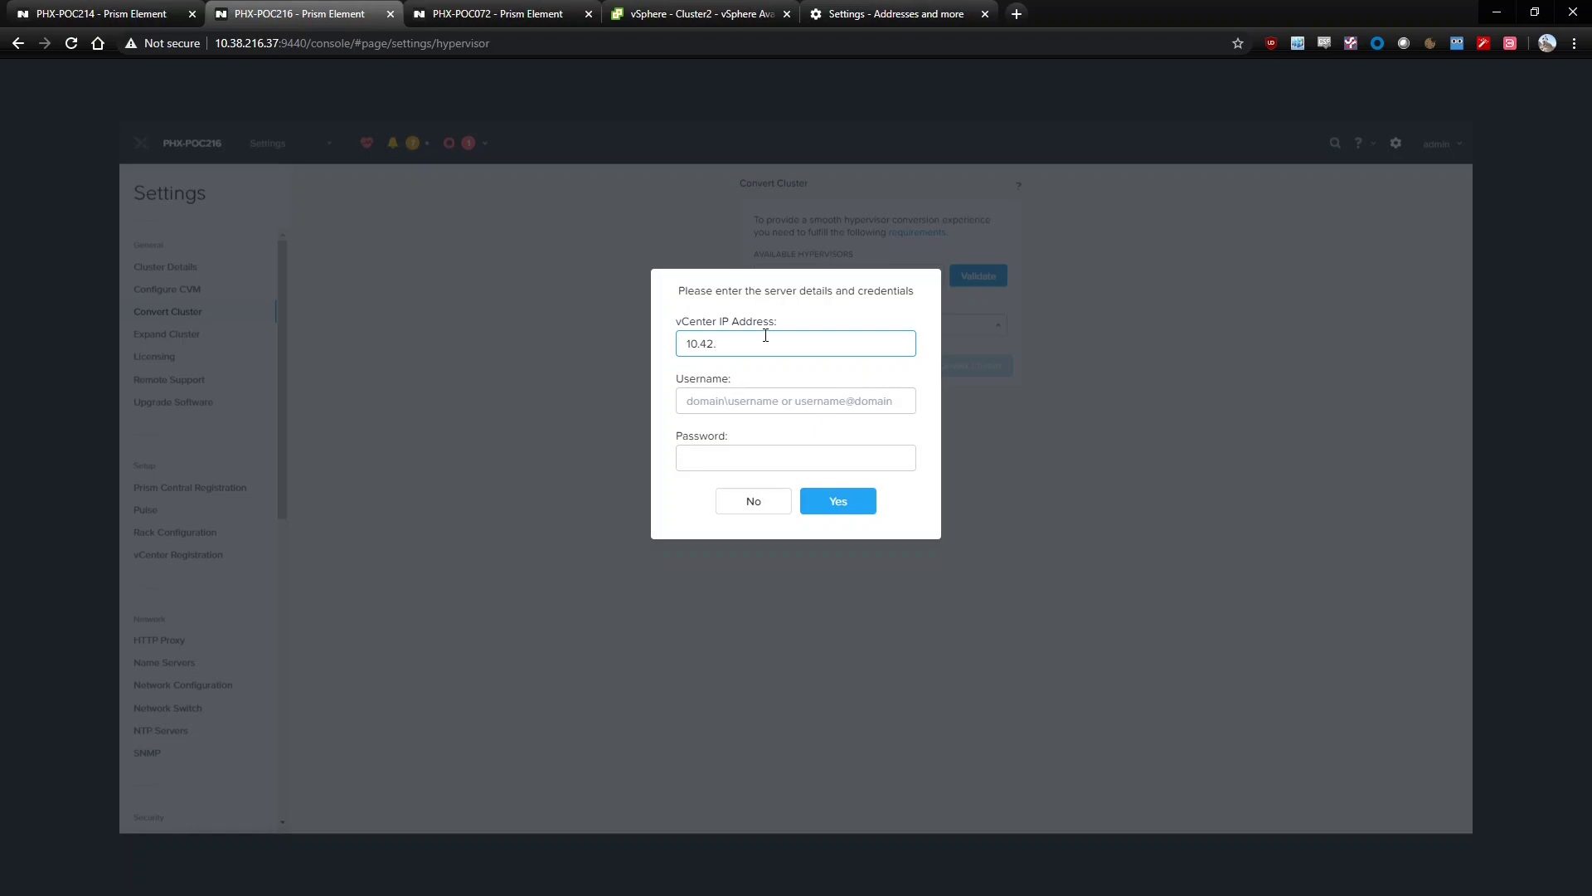
key(Tab)
text(admin)
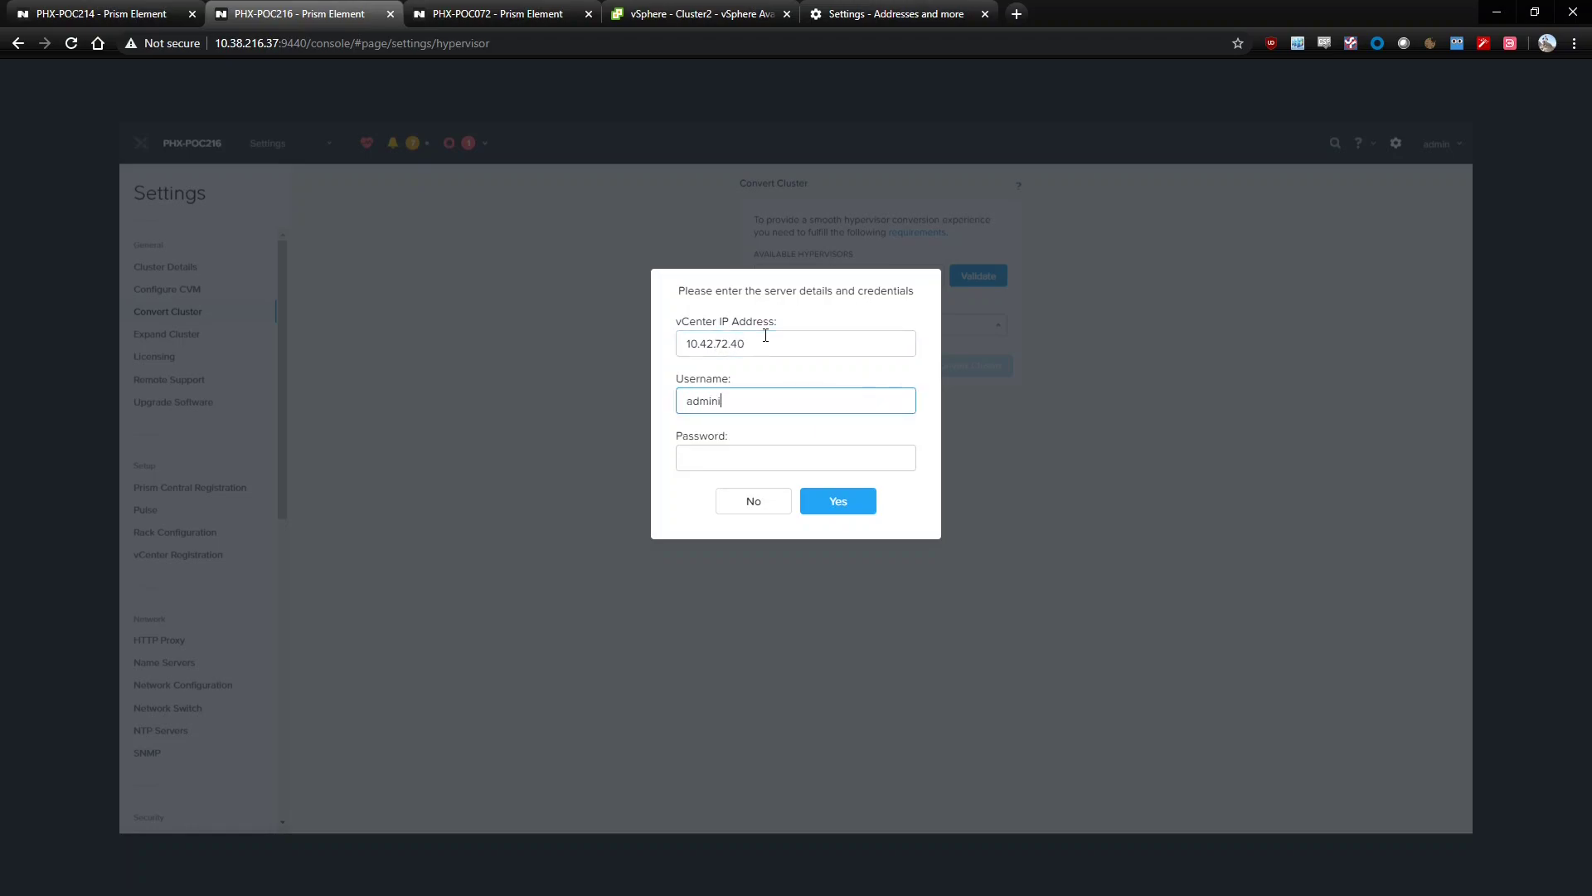
text(istrator@vsphere.local)
key(Tab)
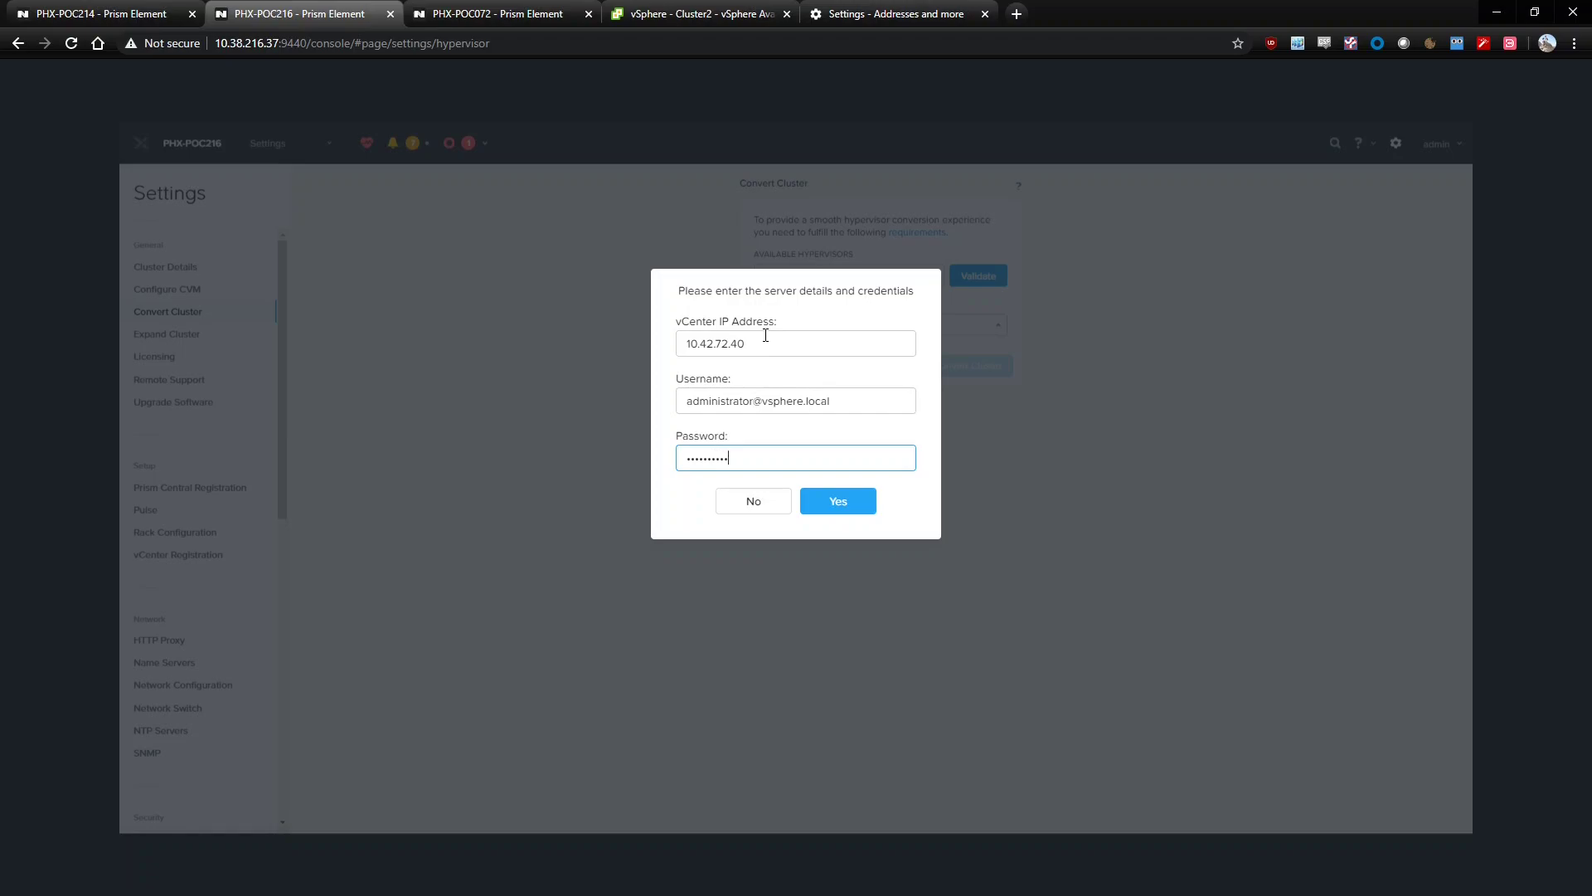
click(836, 506)
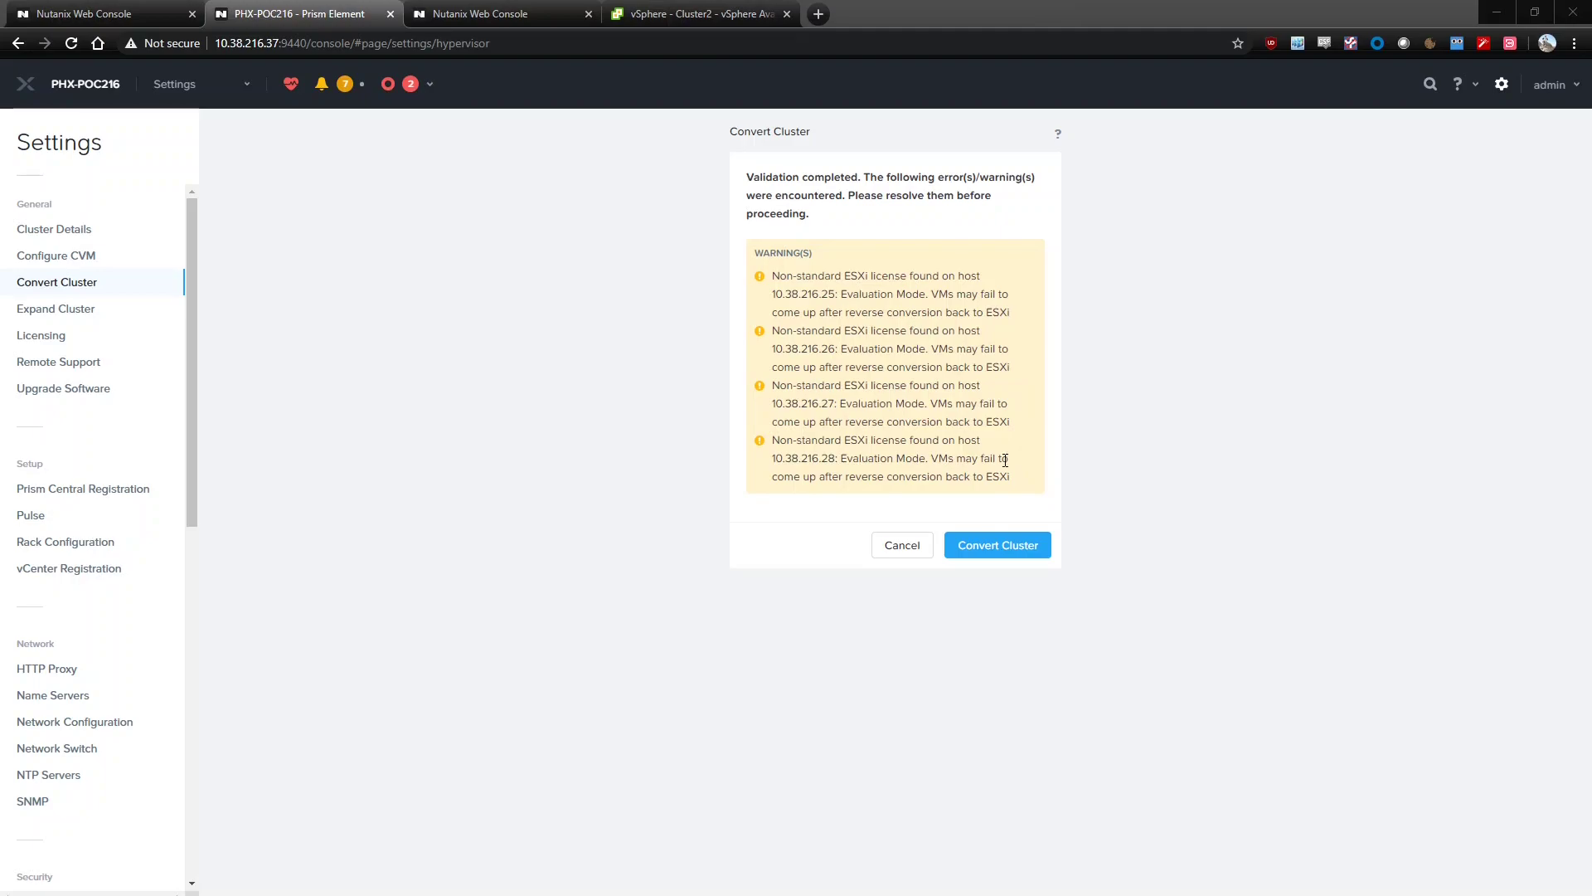
Start PHX-POC216's conversion to AHV and confirm proceeding
click(992, 547)
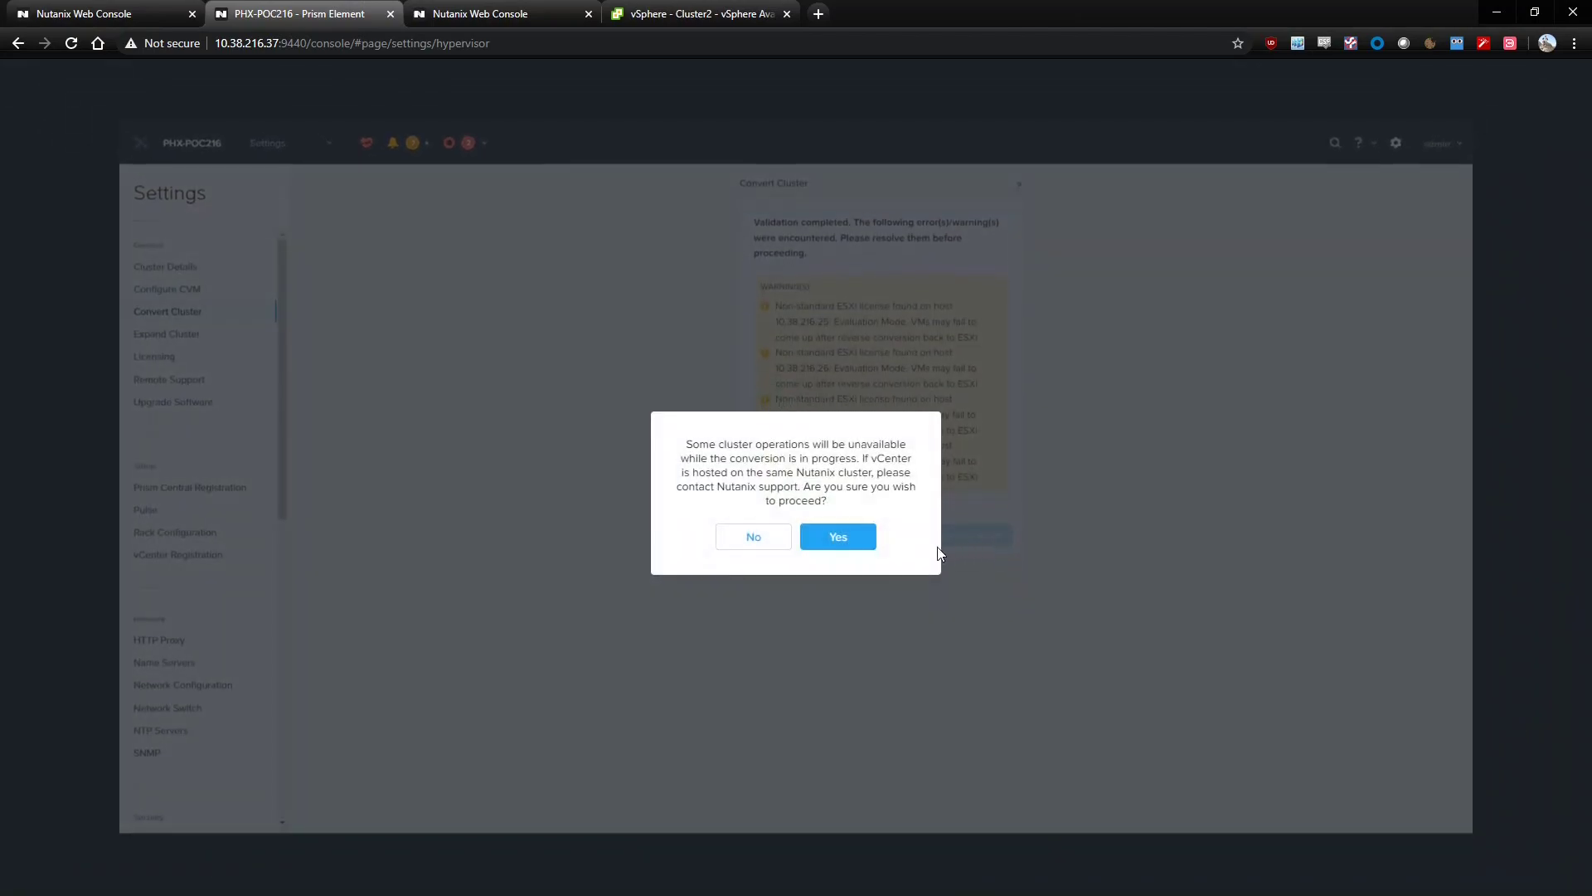
click(840, 539)
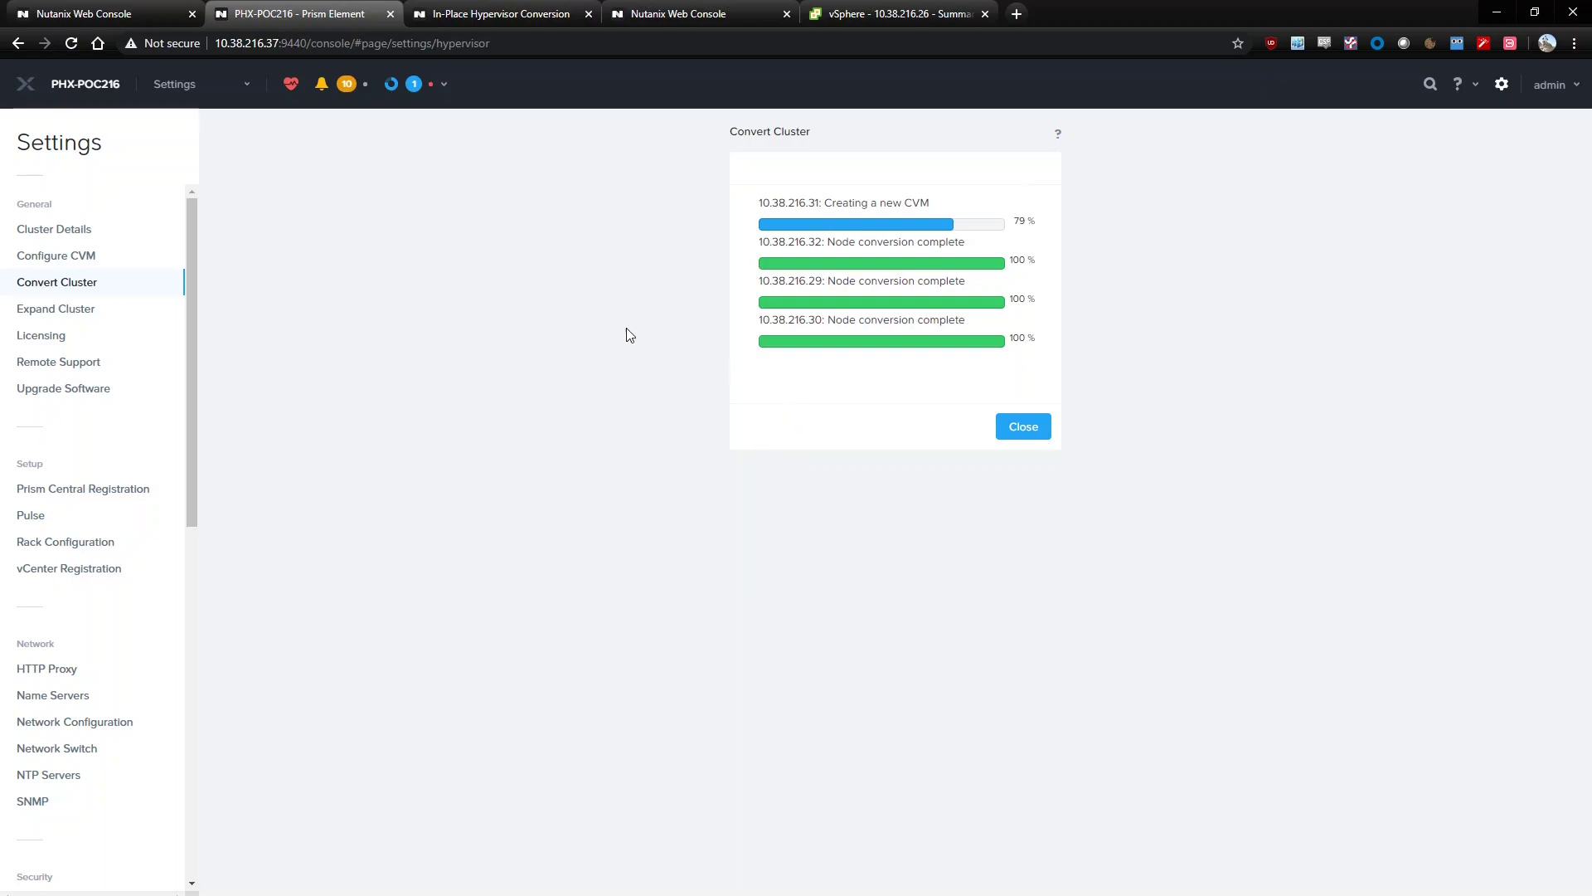
Open the full task list and highlight the CentOS conversion's 10-second duration
click(444, 83)
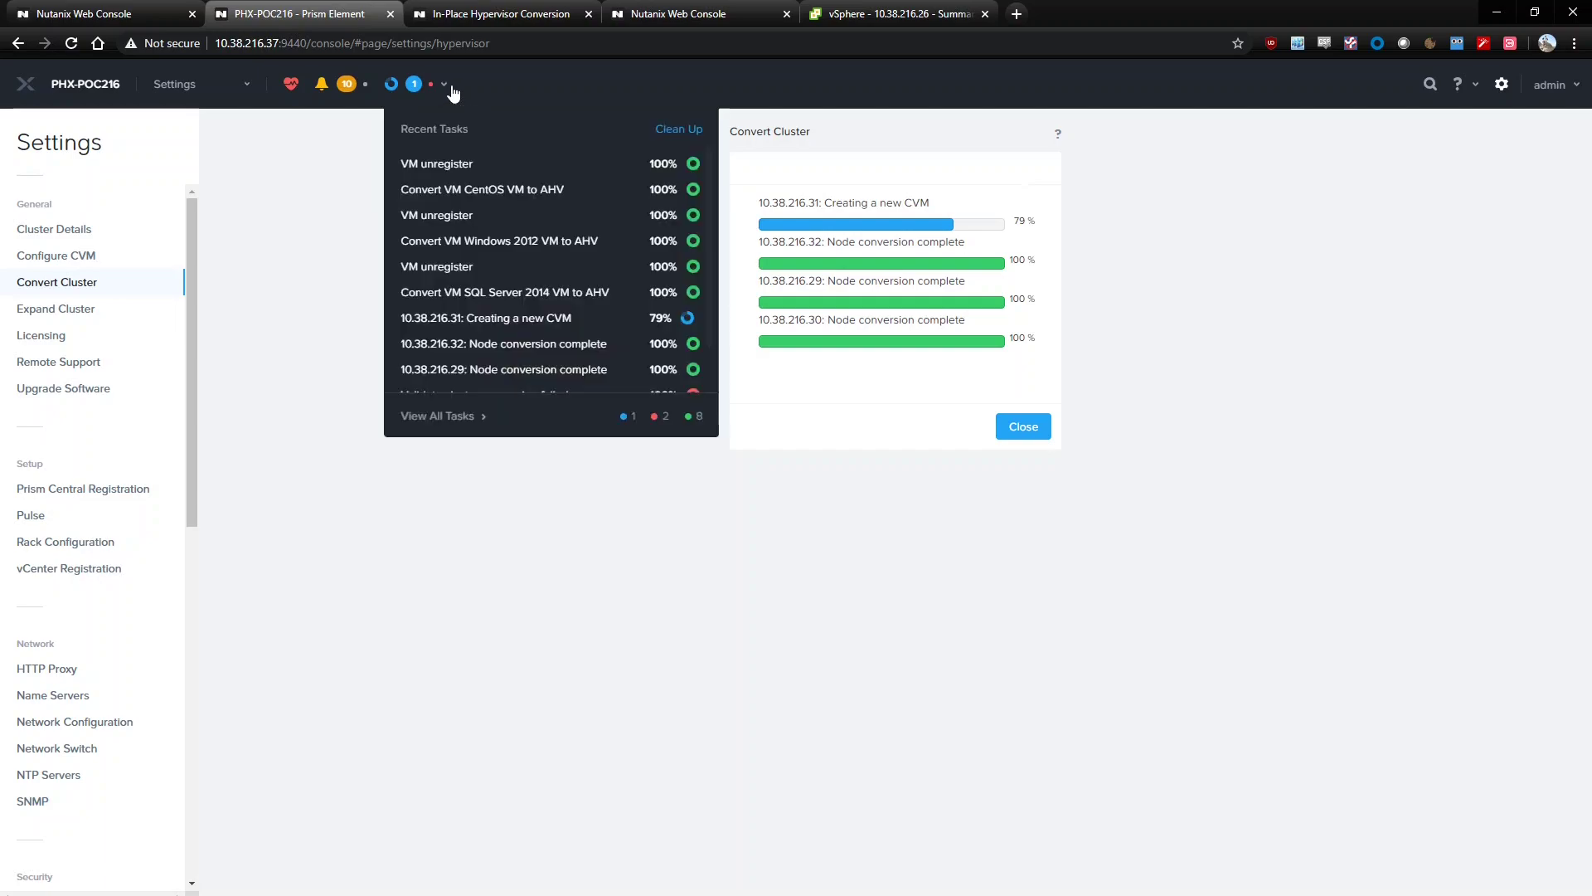
click(454, 415)
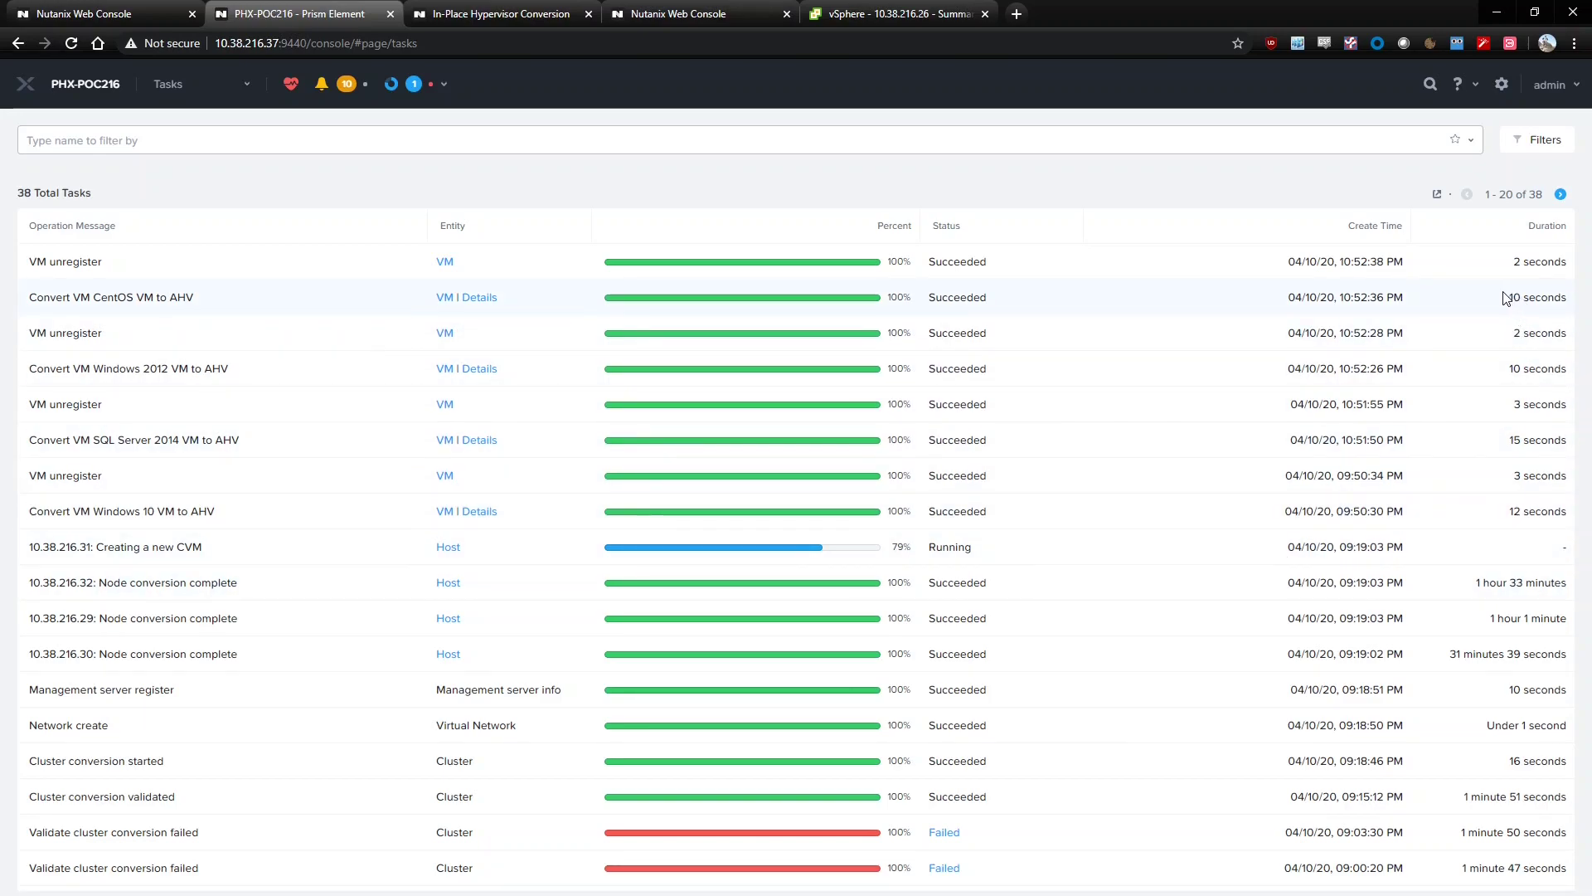
drag(1505, 299, 1570, 304)
click(1514, 305)
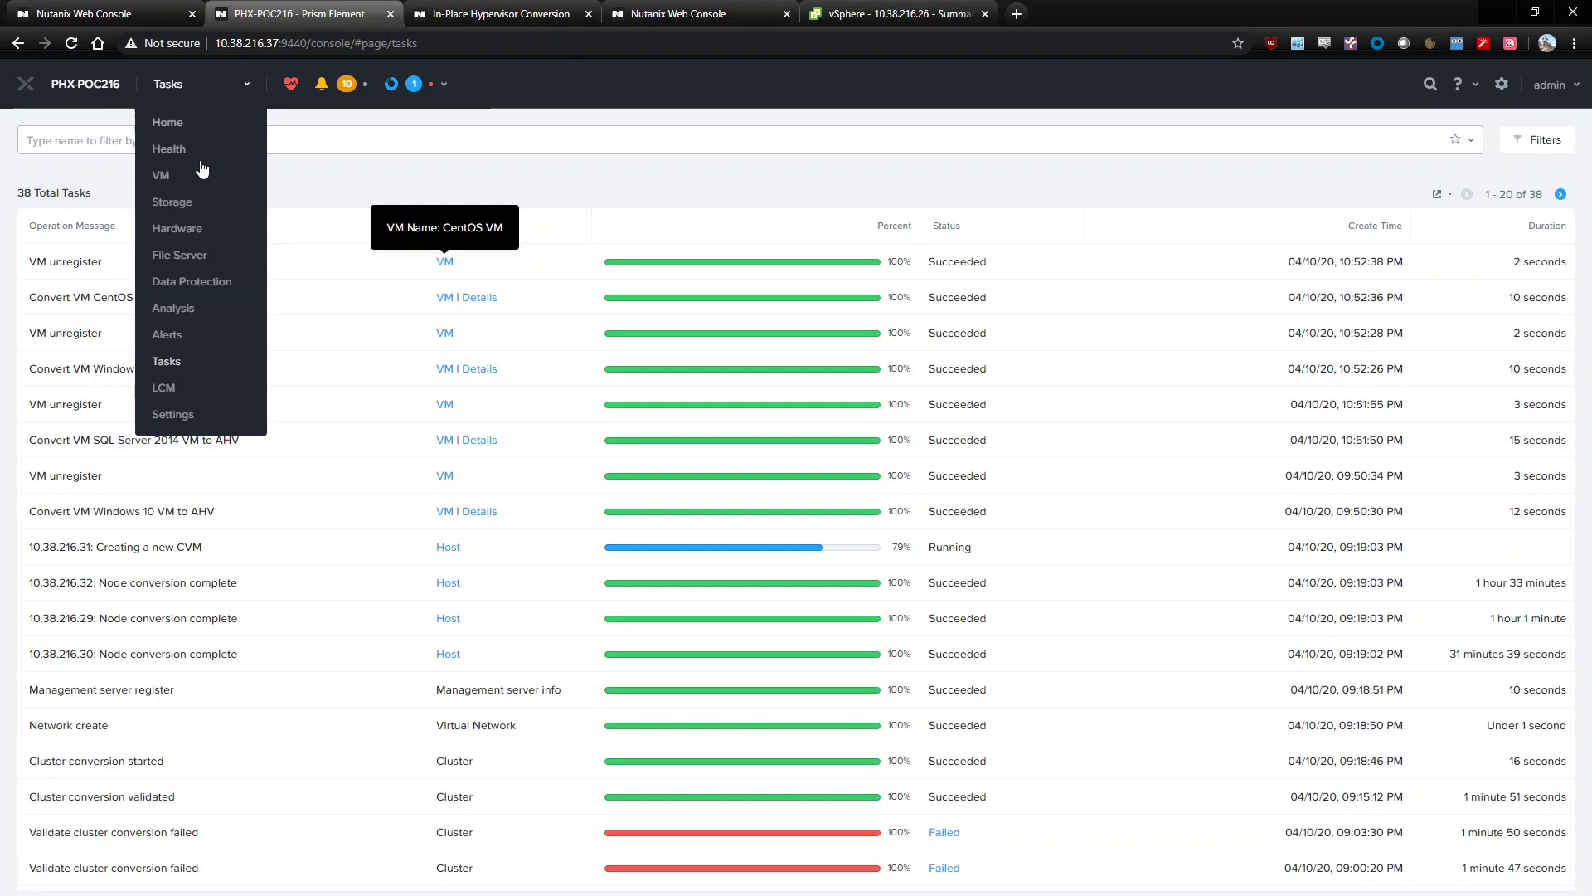
Open and close SQL Server 2014's console on AHV, then view host 10.38.216.26 in vSphere
click(186, 175)
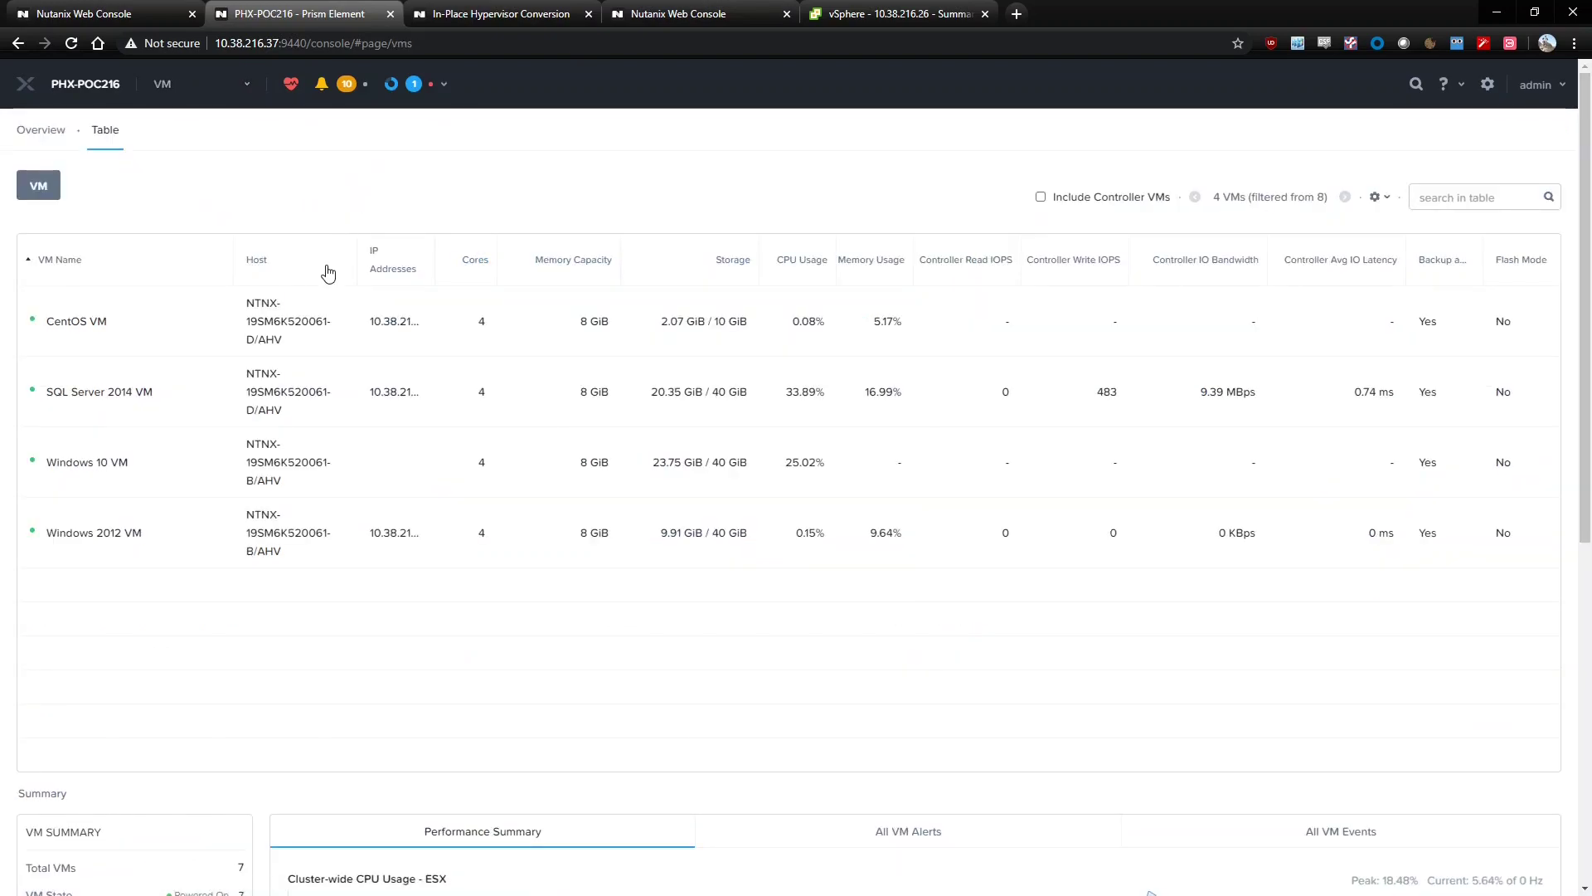
click(141, 400)
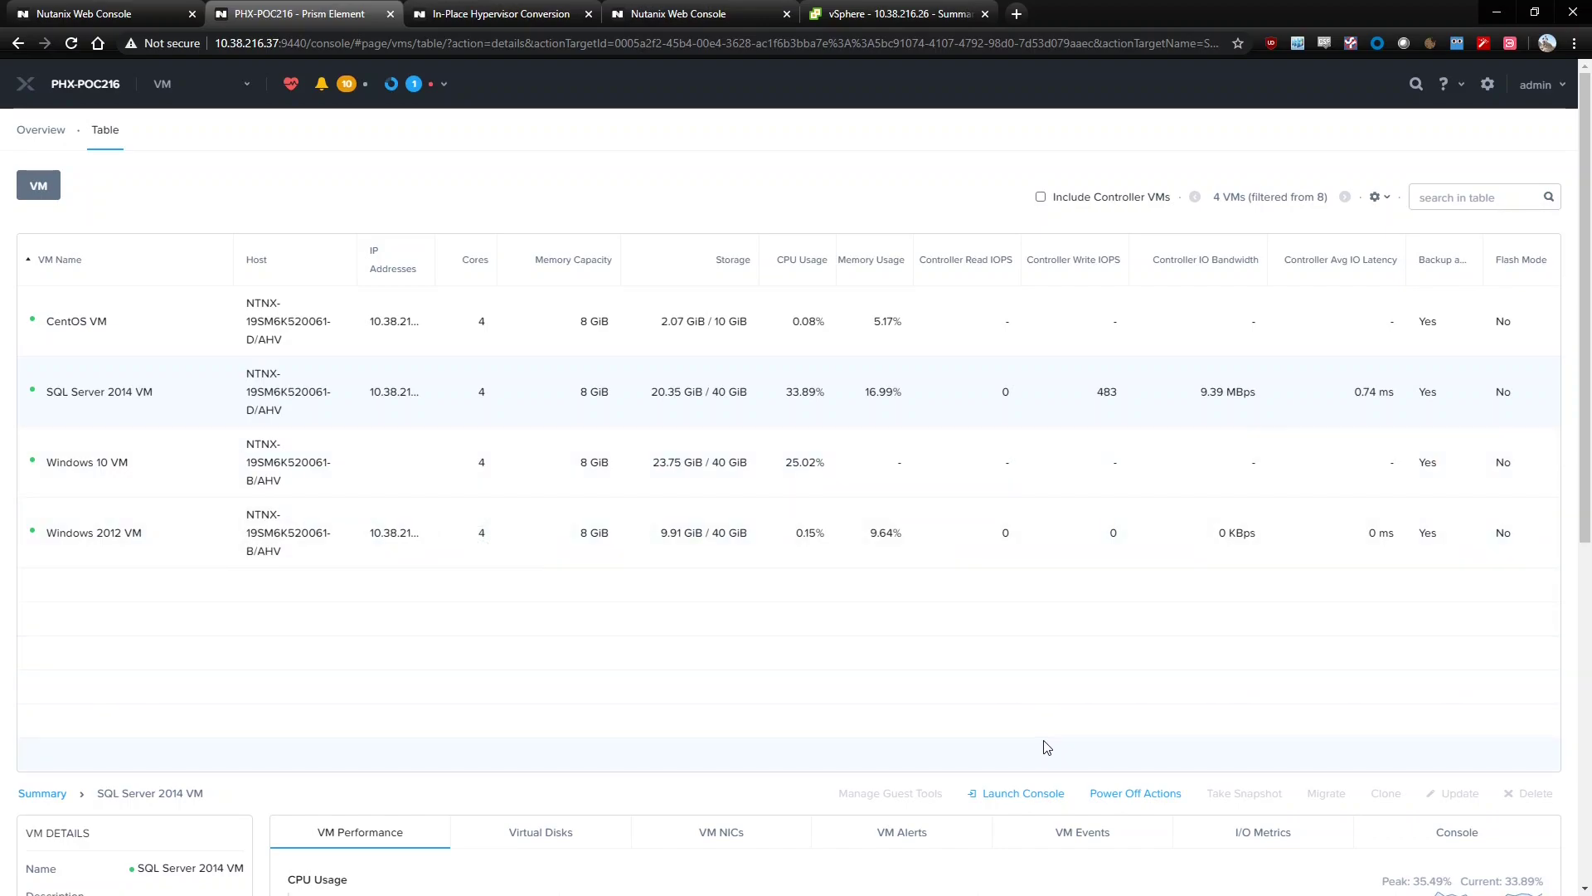
click(1027, 793)
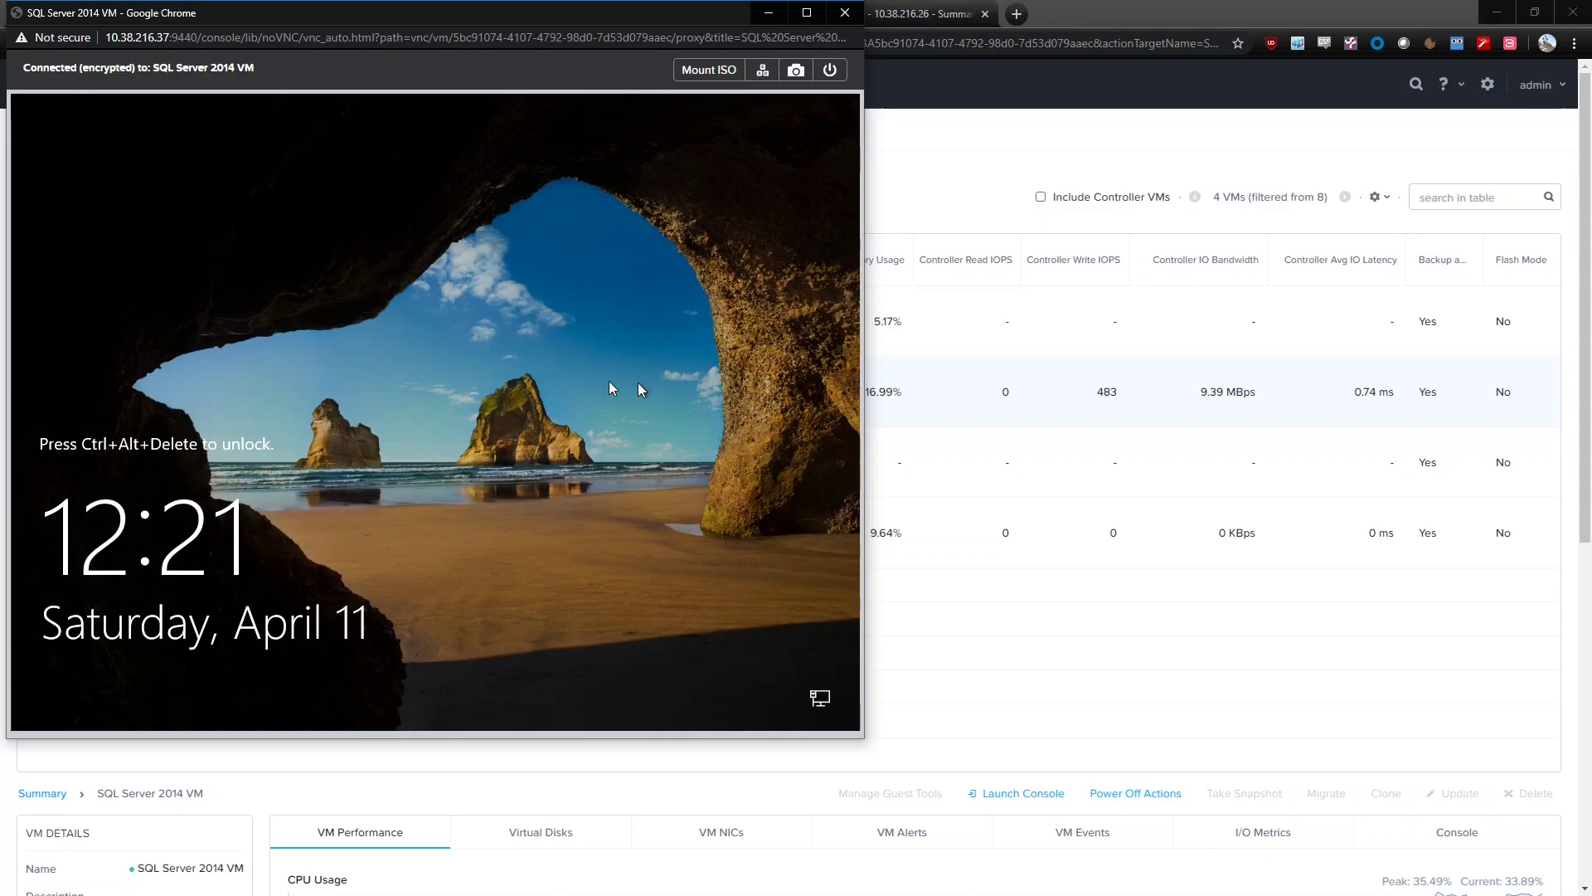
click(845, 15)
click(844, 20)
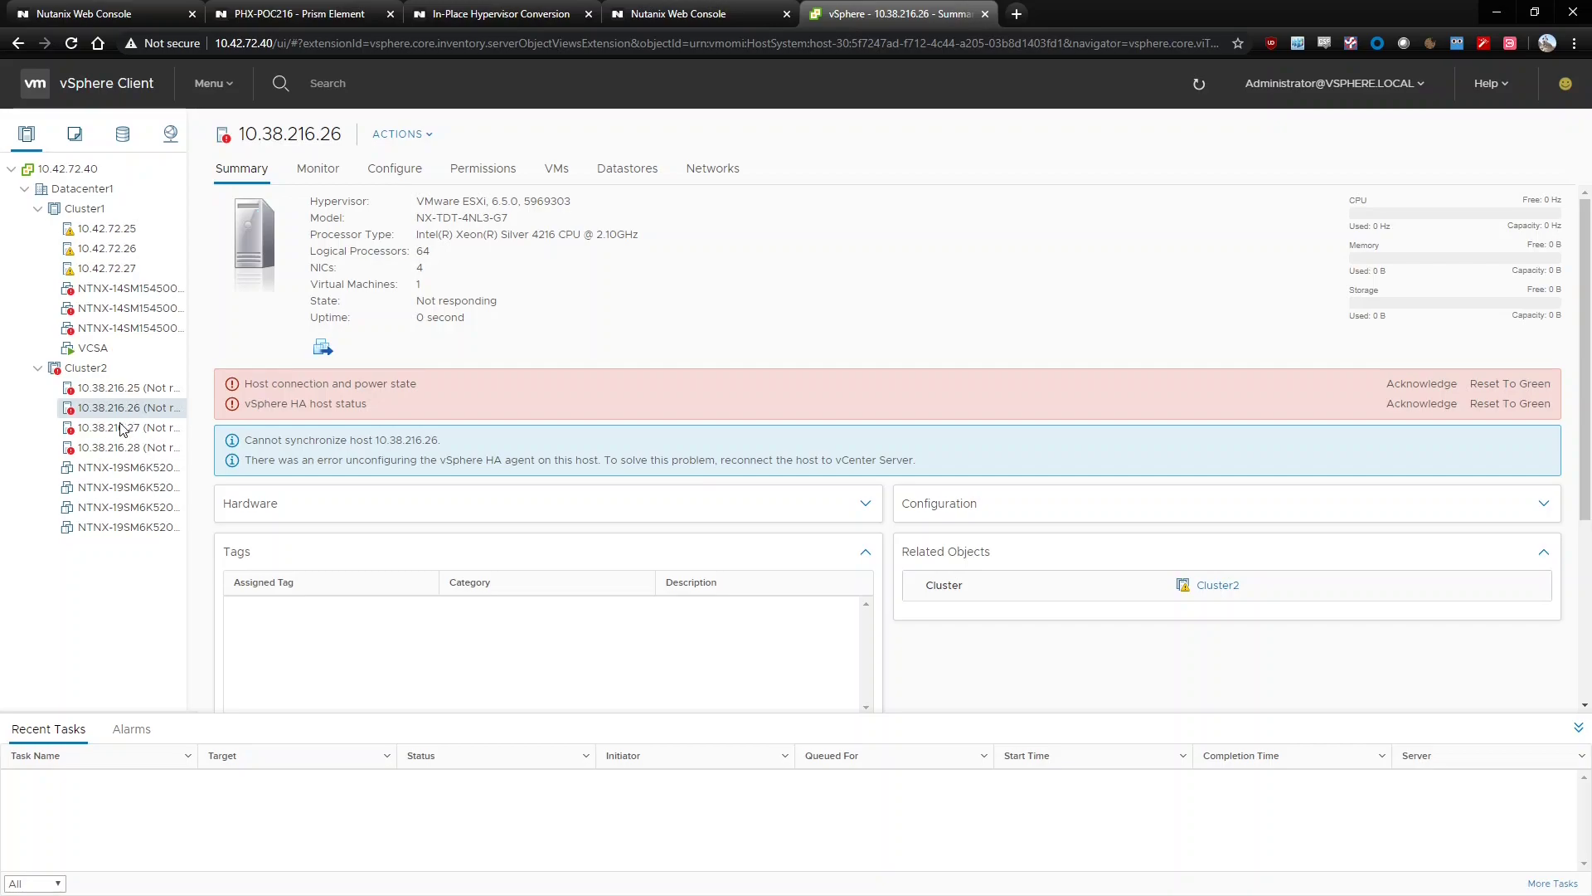
Return to PHX-POC216 in Prism and open Settings to check conversion progress
click(320, 6)
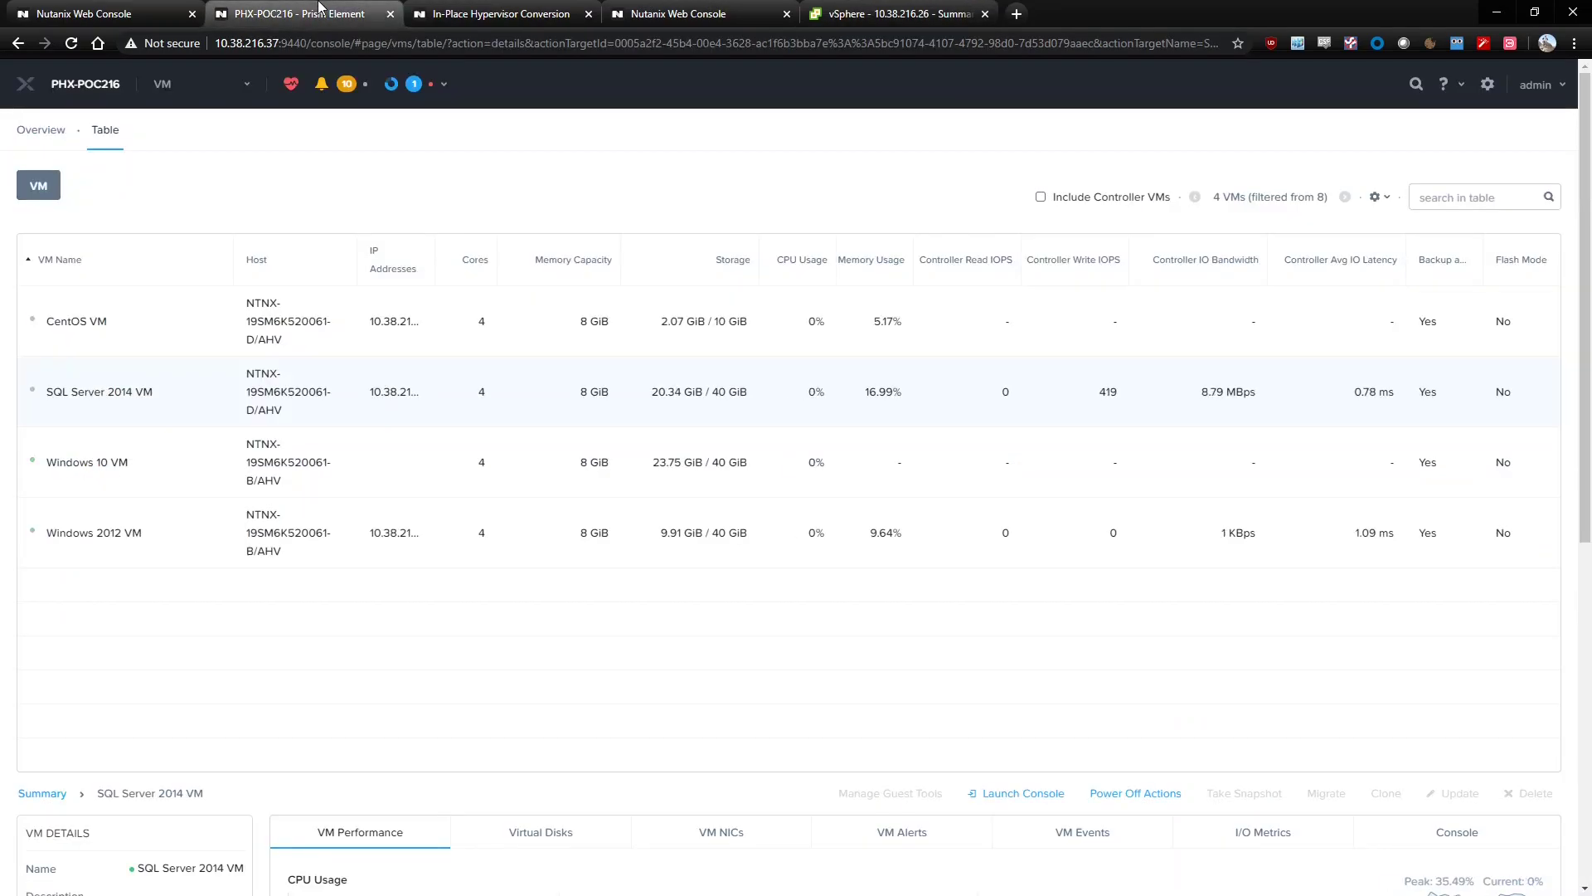
click(244, 91)
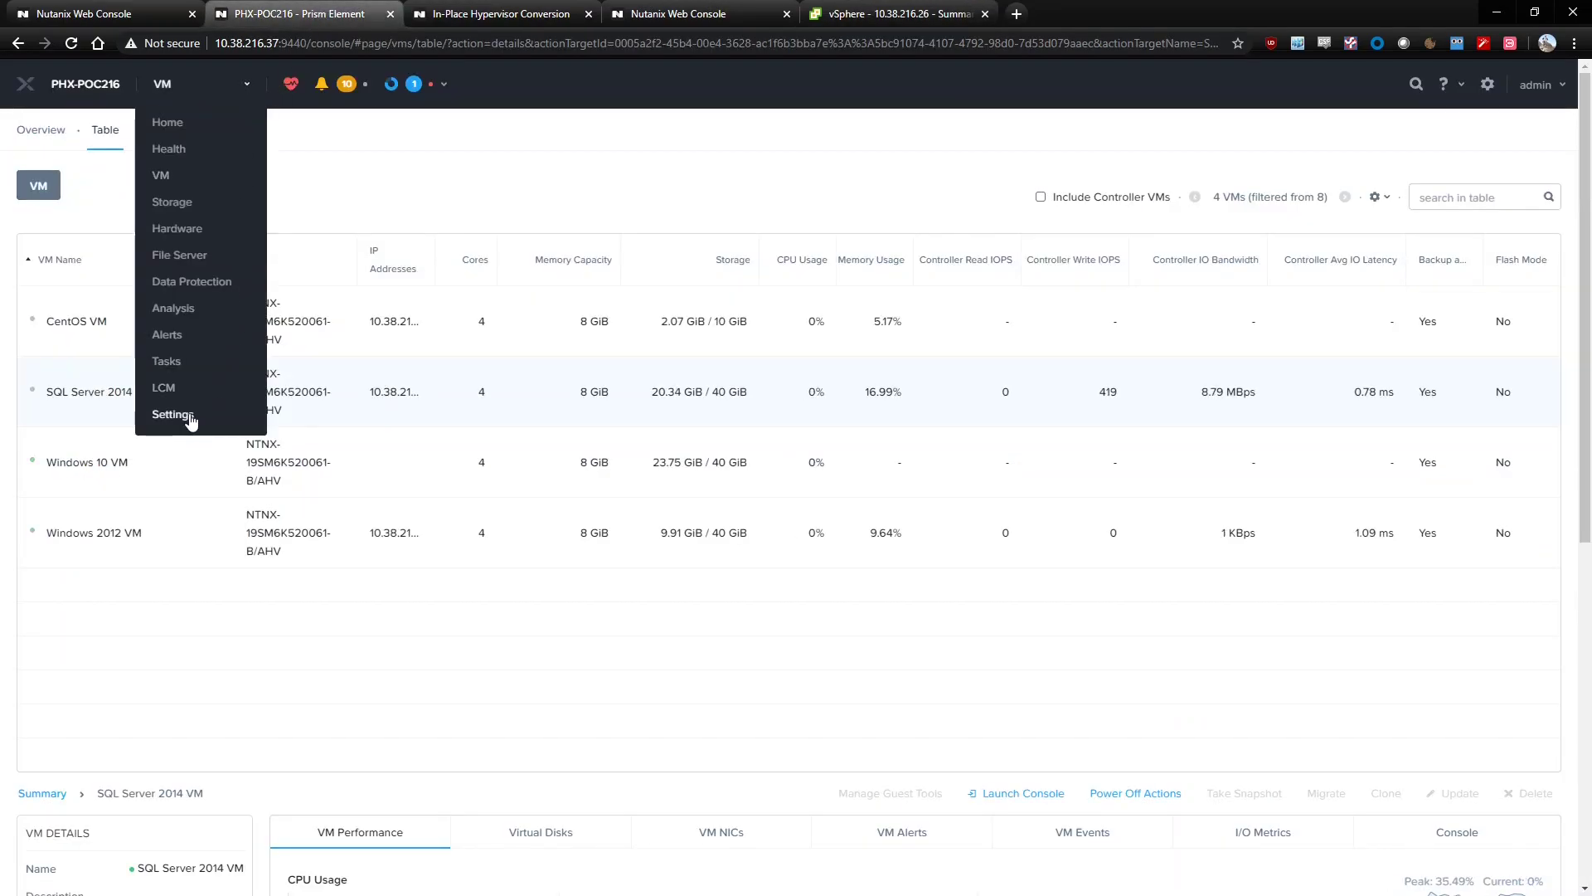
click(207, 413)
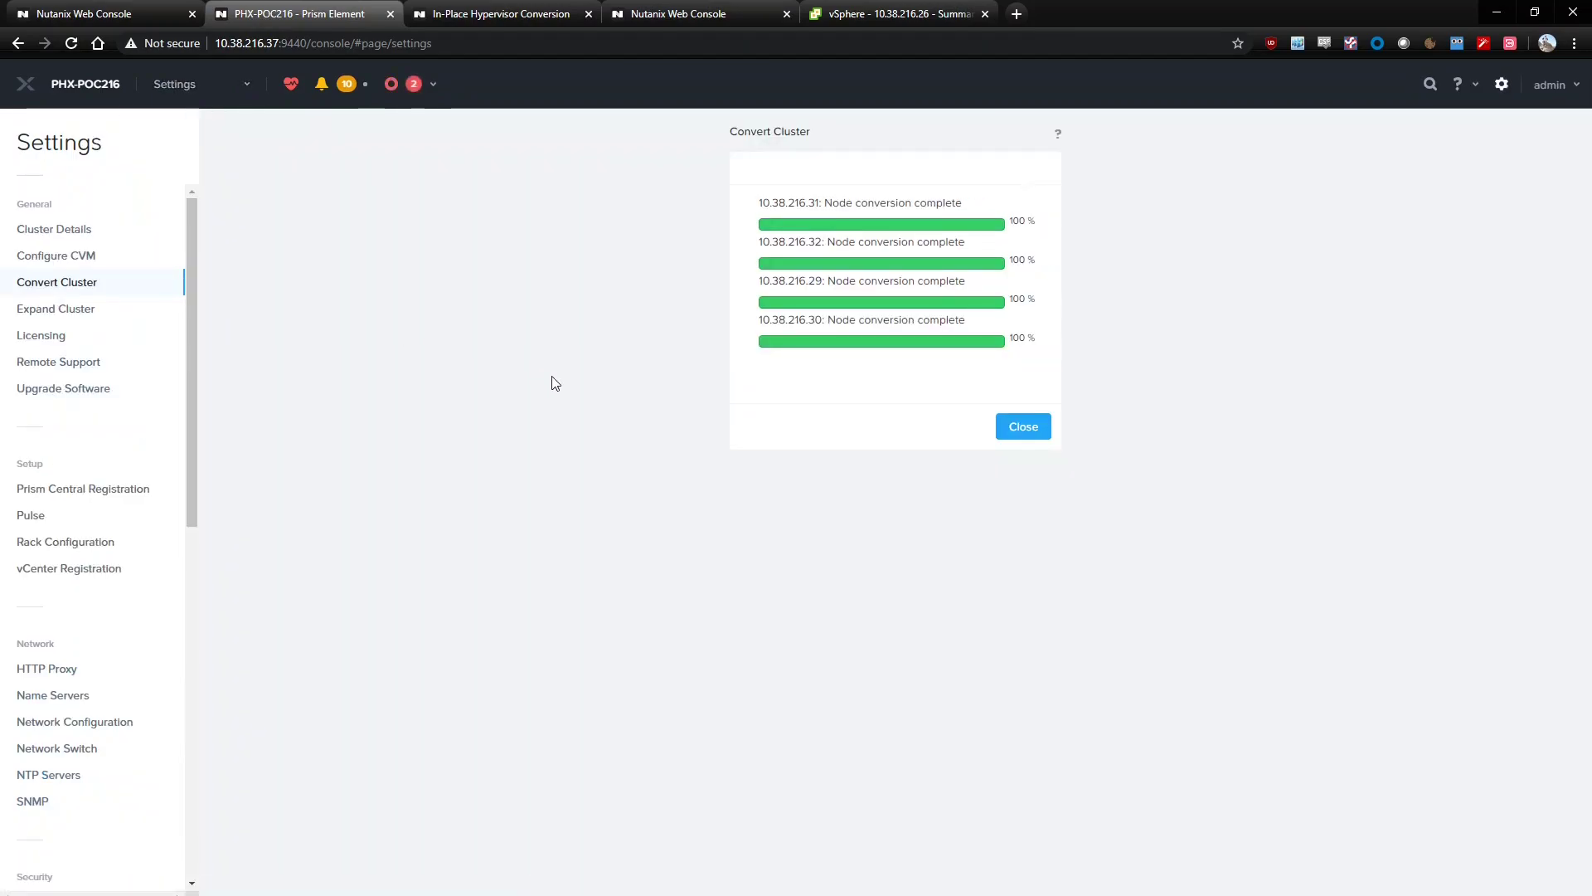